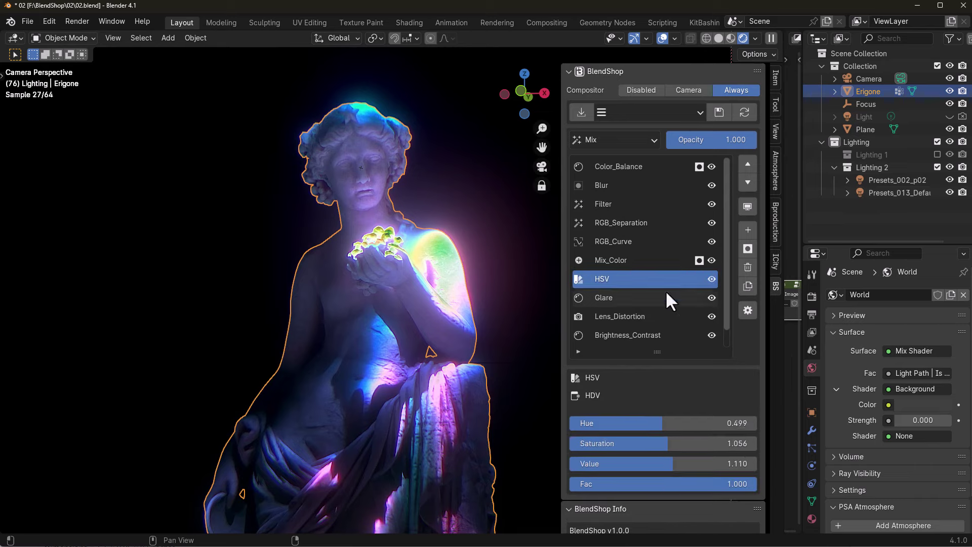
Set the HSV layer's Hue to 0.235 and adjust its Saturation
drag(668, 423, 618, 423)
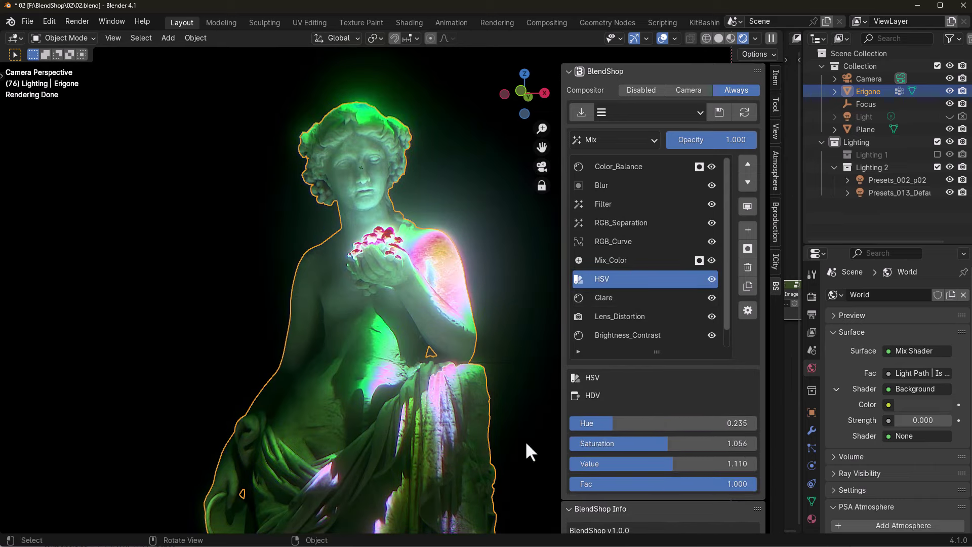
drag(668, 443, 662, 443)
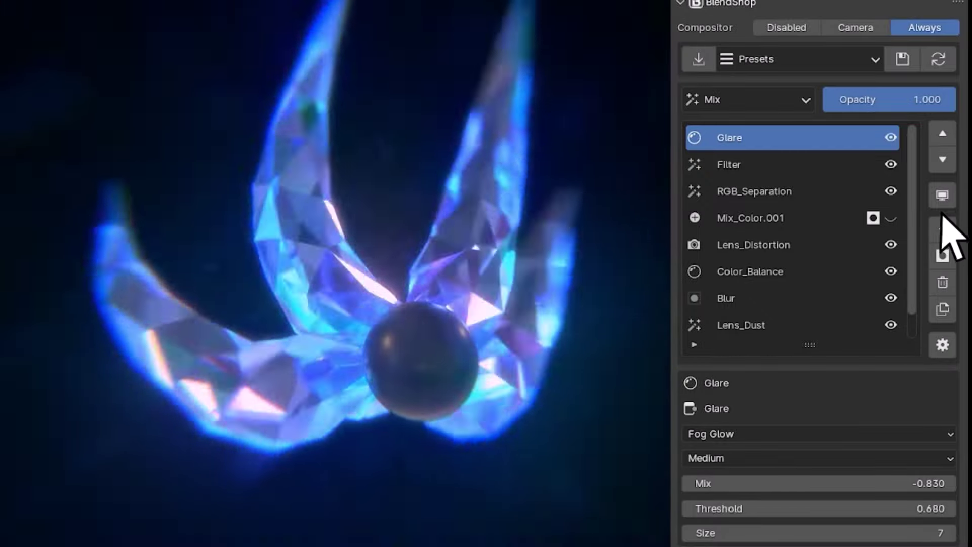
Save the crystal scene's compositing layer stack as a preset named My_Preset001
click(942, 195)
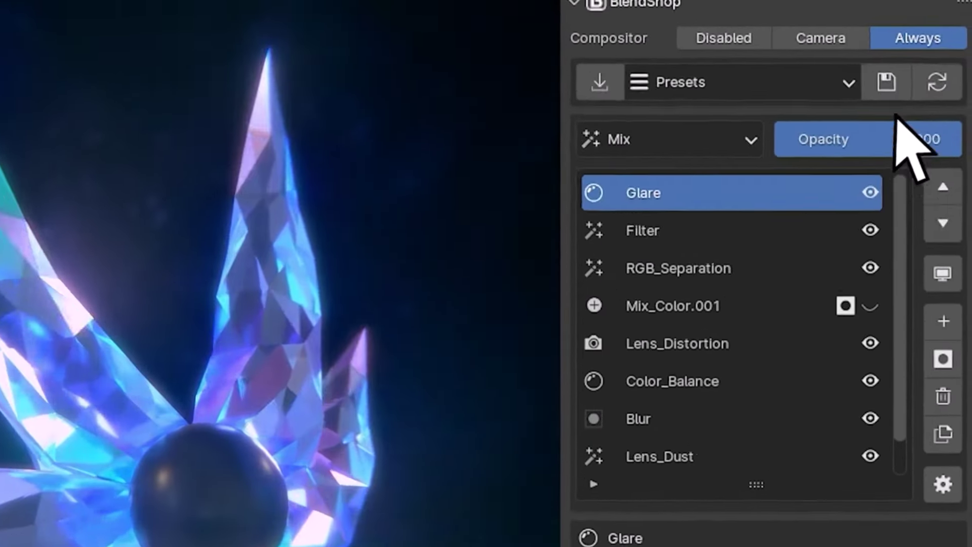
click(902, 58)
click(694, 127)
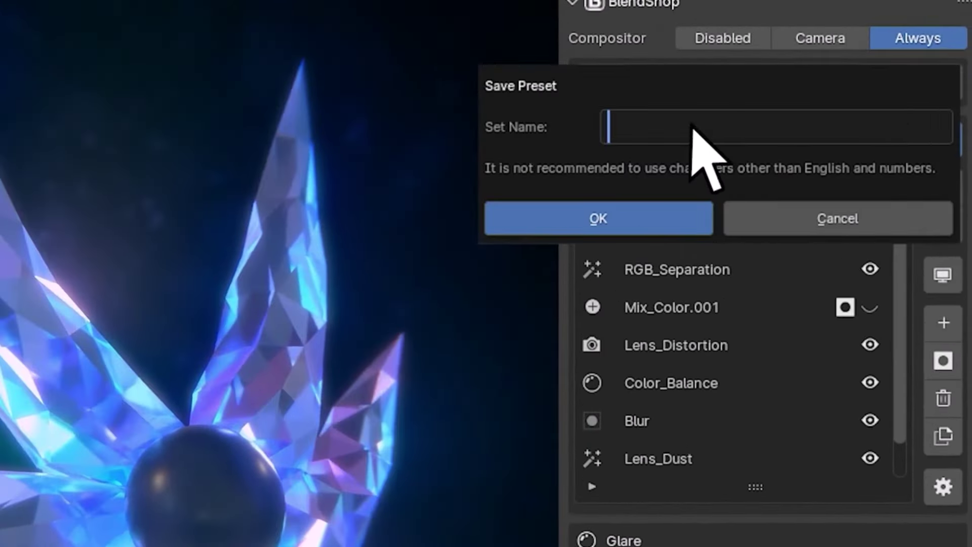
text(My_Preset001)
click(627, 218)
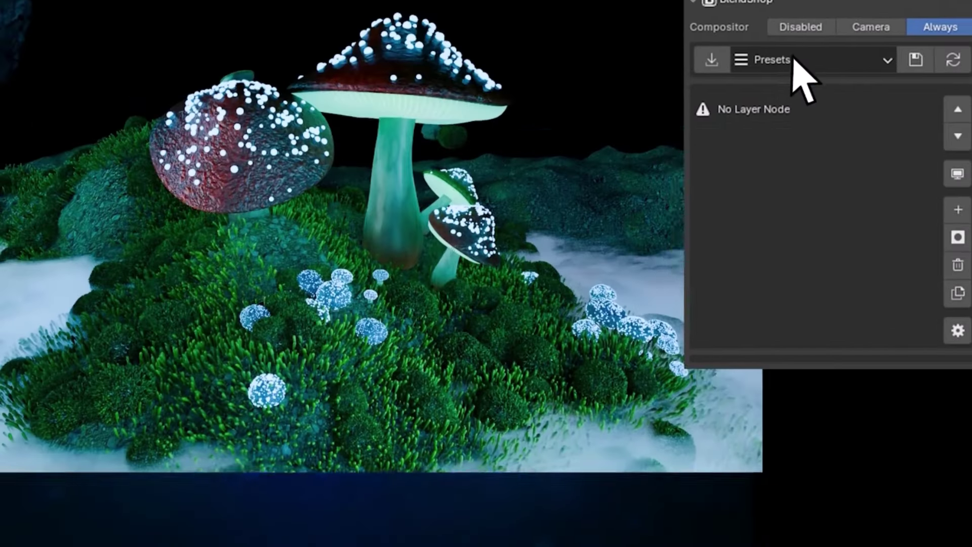
Choose a saved compositing preset for the mushroom scene and load it into the empty layer list
click(793, 60)
click(793, 105)
click(698, 59)
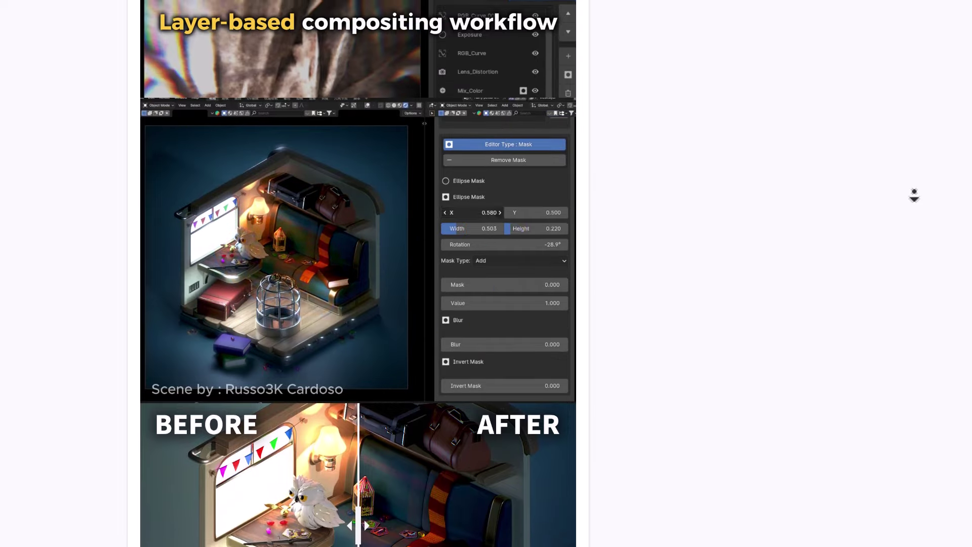
Look over the BlendShop product page, including its description, sales details and product version options
middle_click(915, 195)
scroll(773, 404, up, 5)
scroll(764, 449, up, 6)
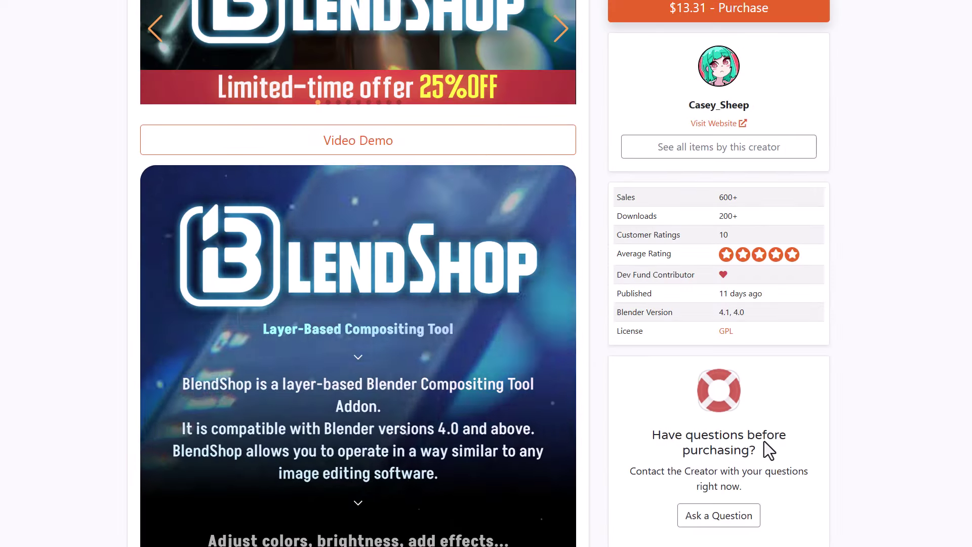
scroll(529, 256, up, 2)
scroll(459, 238, up, 2)
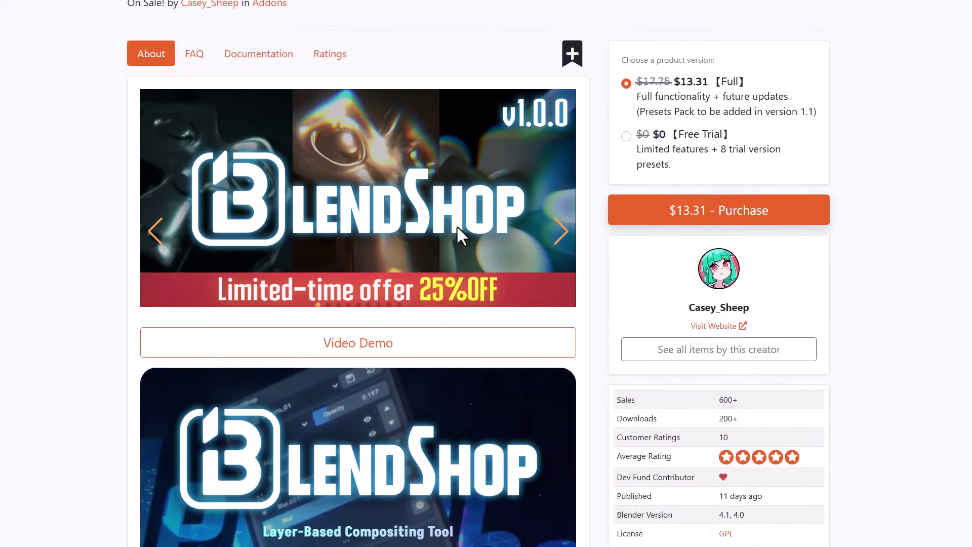
scroll(531, 261, up, 1)
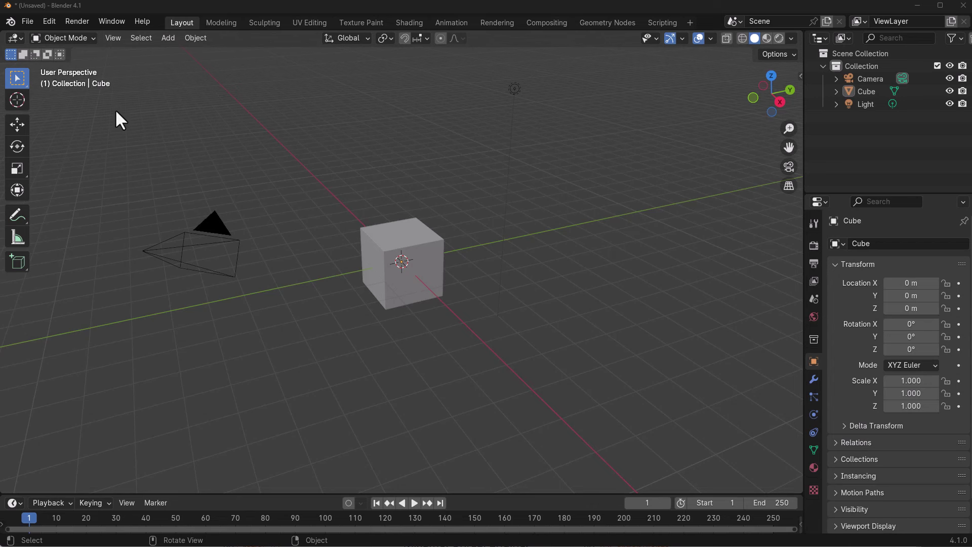
Open Blender's Preferences and examine the BlendShop add-on's presets library path, import/export and reset settings
click(49, 20)
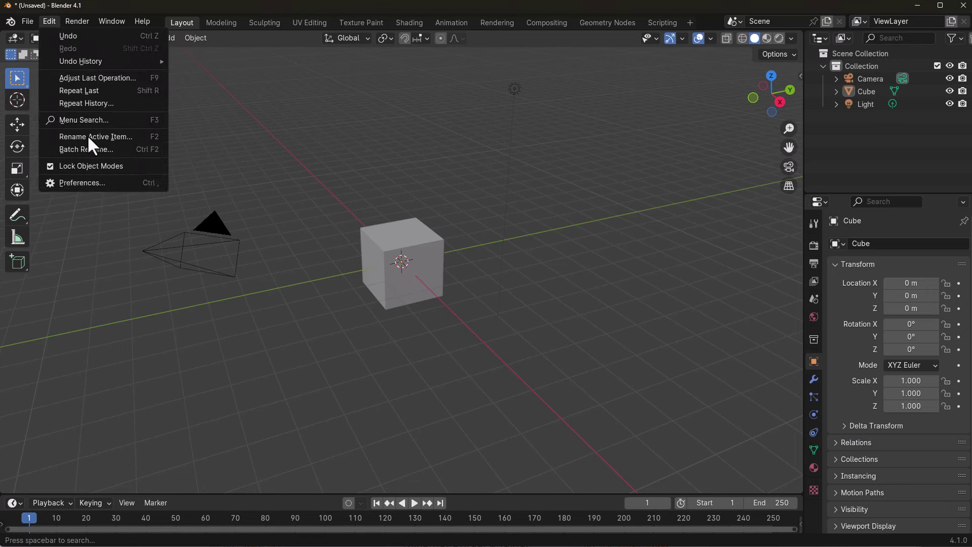
click(90, 181)
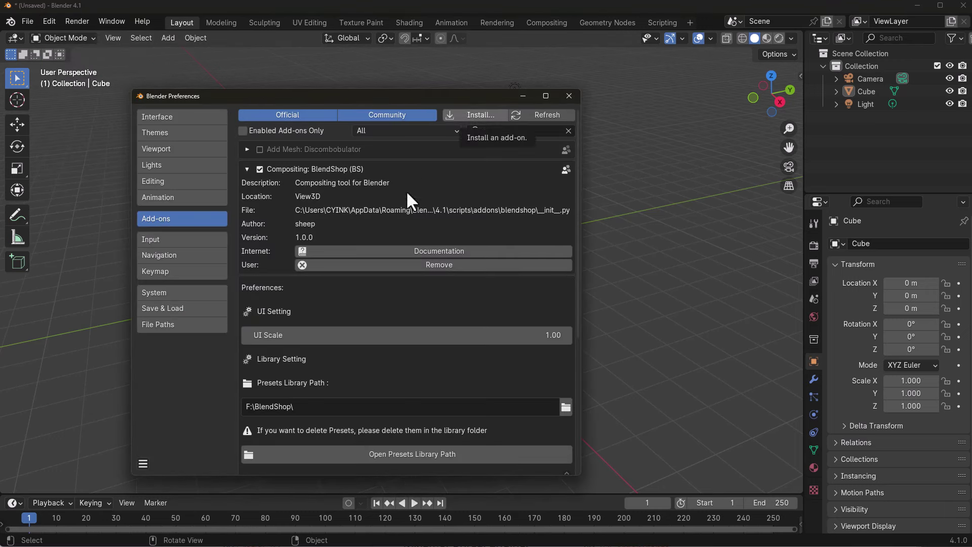
scroll(359, 190, down, 2)
scroll(405, 263, down, 4)
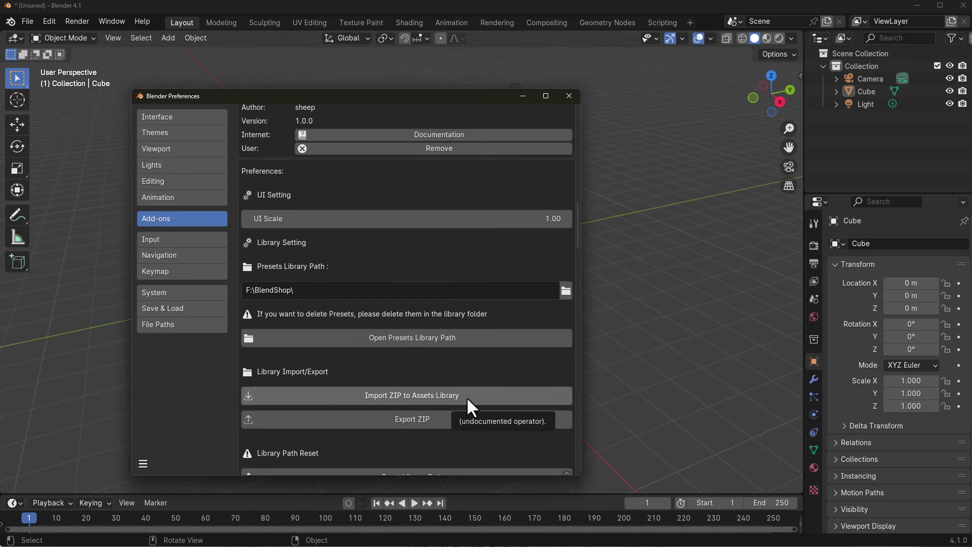
scroll(466, 397, down, 3)
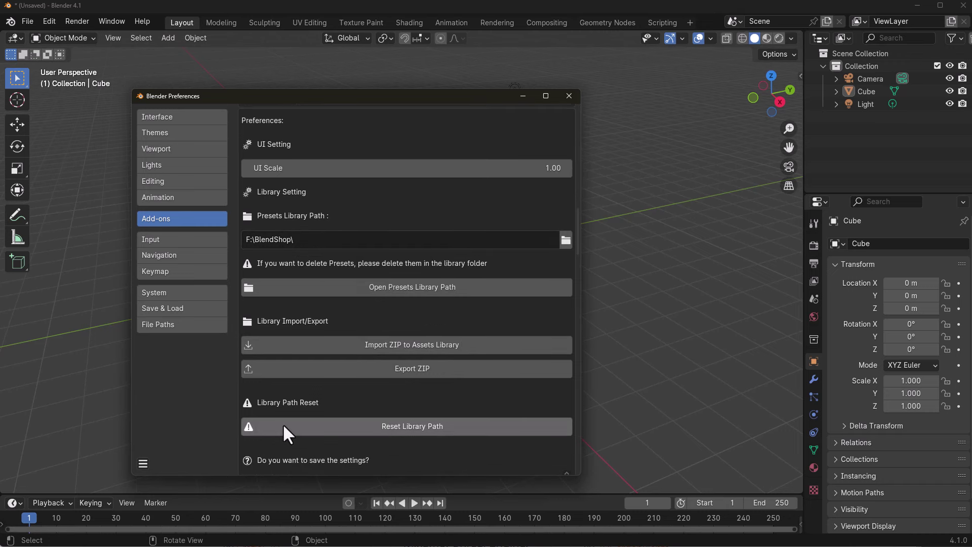
scroll(282, 428, down, 3)
Save the Blender preferences and close the Preferences window
click(145, 461)
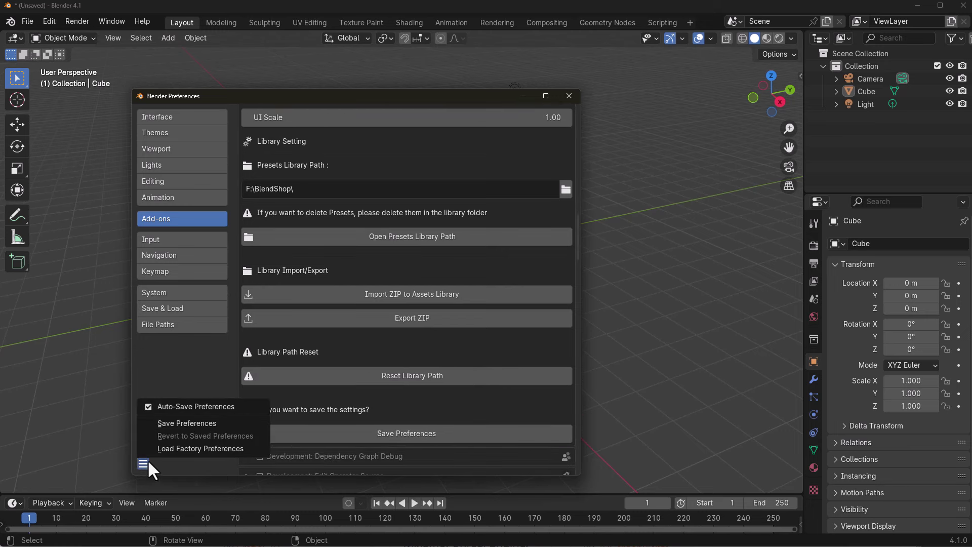
click(189, 418)
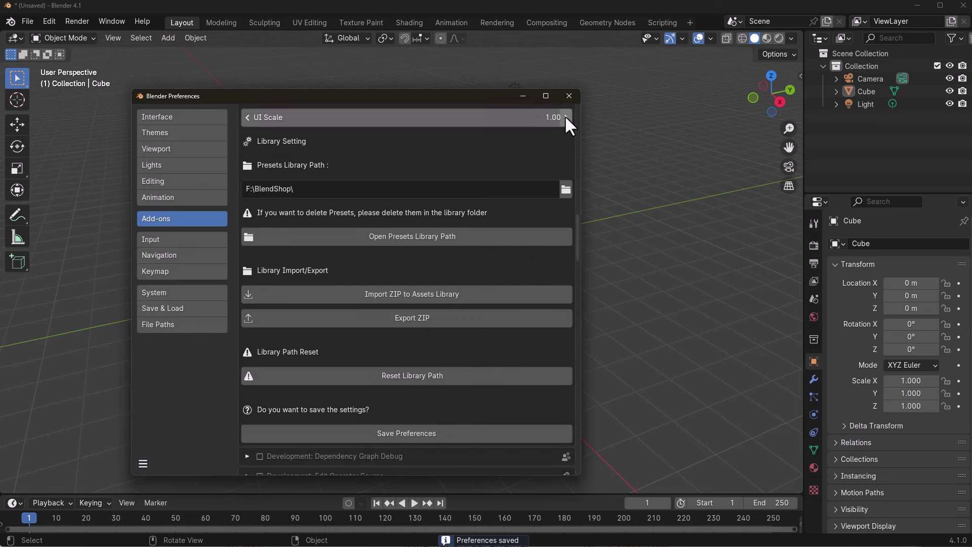
click(568, 95)
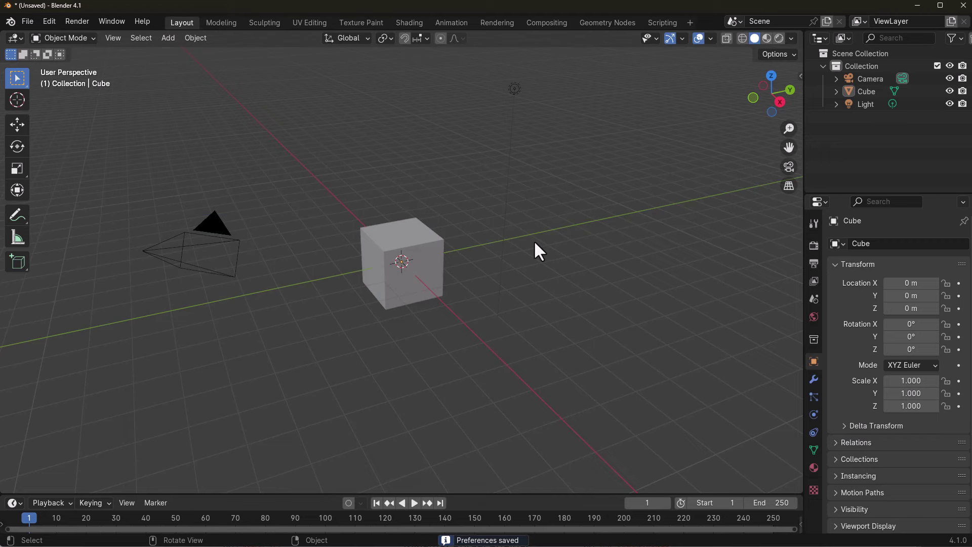
Show the BlendShop add-on's BS panel in the 3D viewport sidebar
key(n)
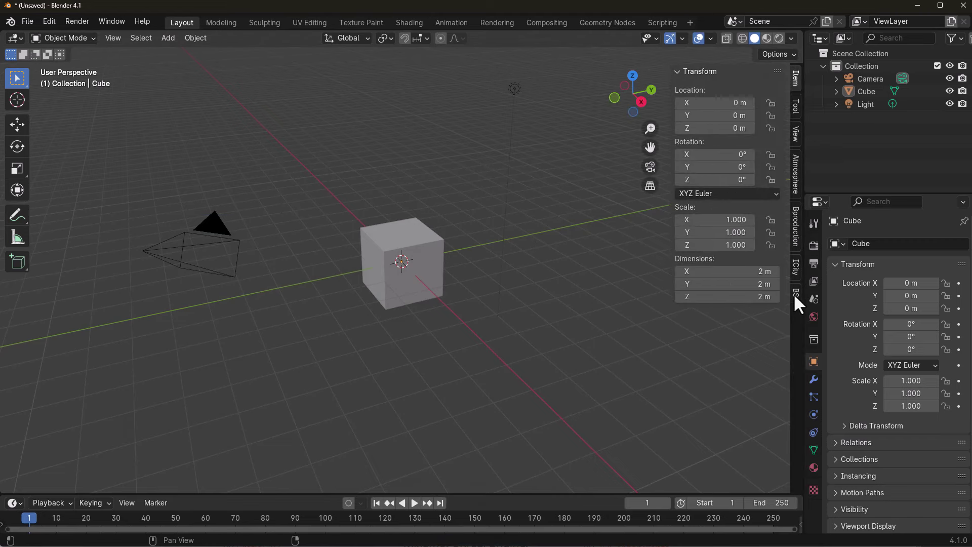
click(795, 295)
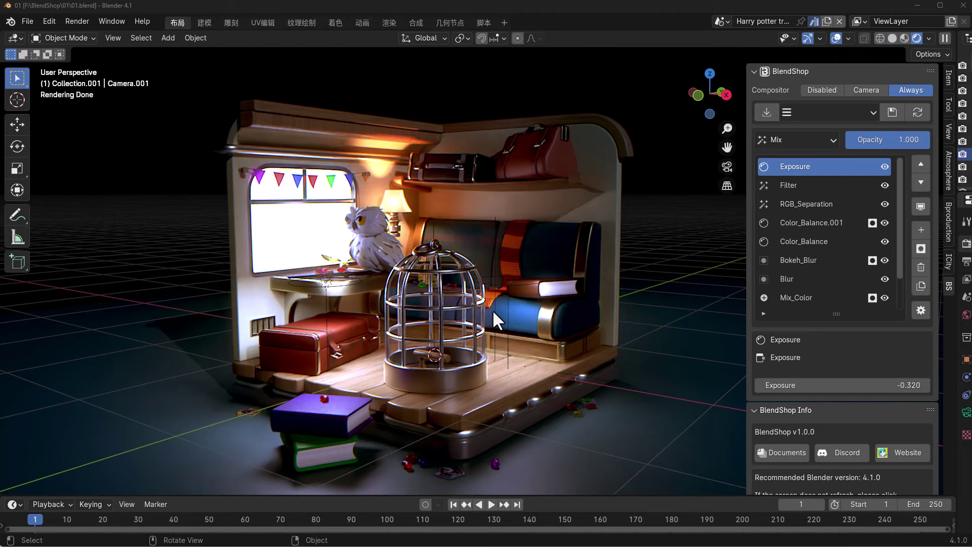
Hide all compositing layers of the train compartment scene one by one, from Exposure down to RGB_Curve
scroll(493, 311, up, 3)
scroll(496, 312, down, 1)
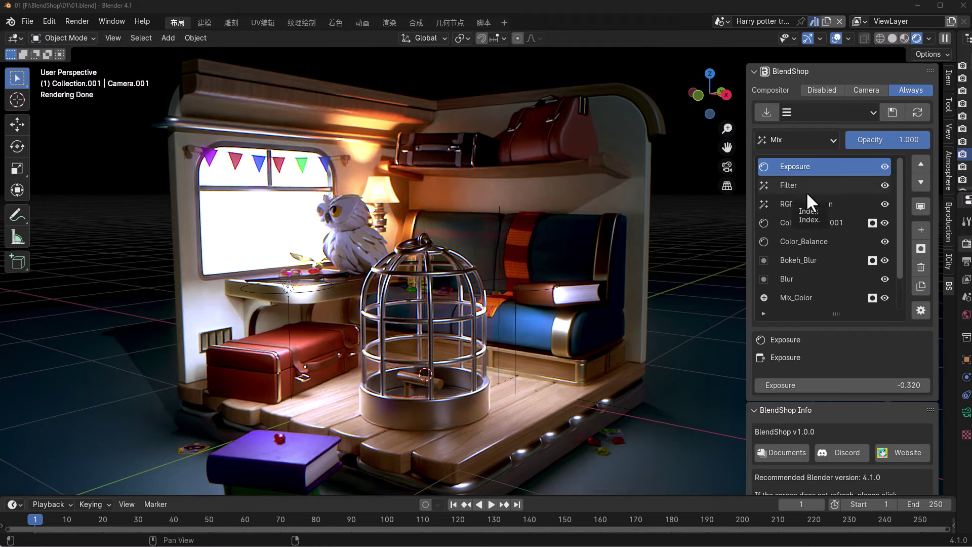
click(884, 166)
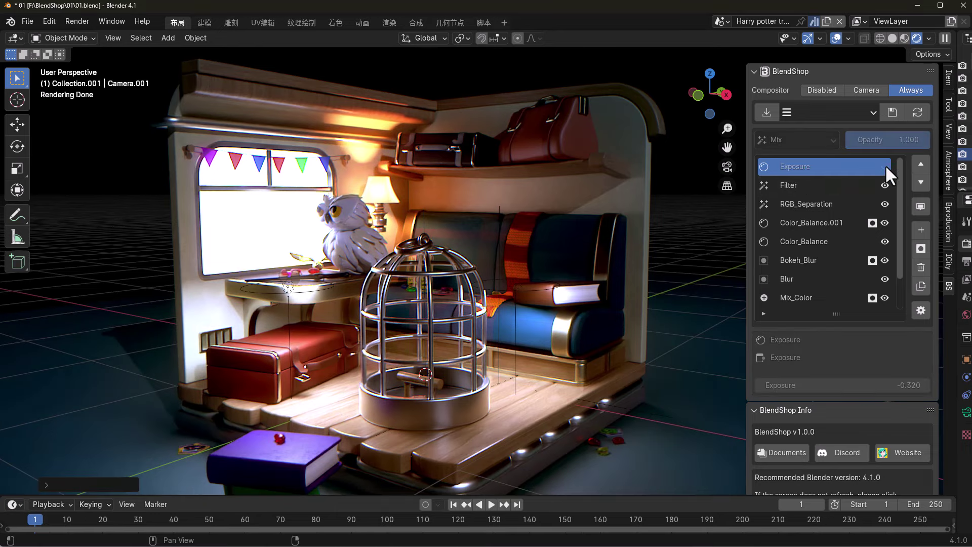
click(885, 184)
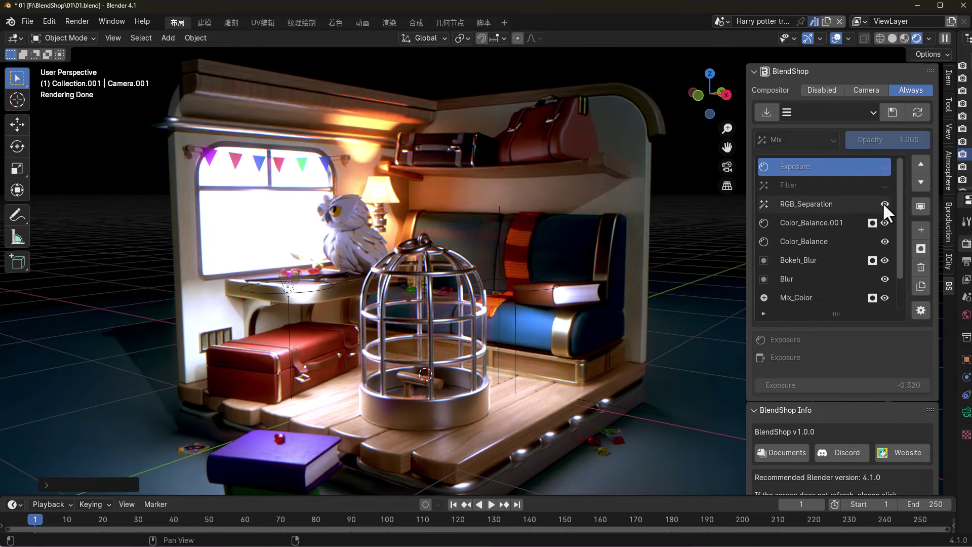
click(885, 203)
click(885, 222)
click(885, 241)
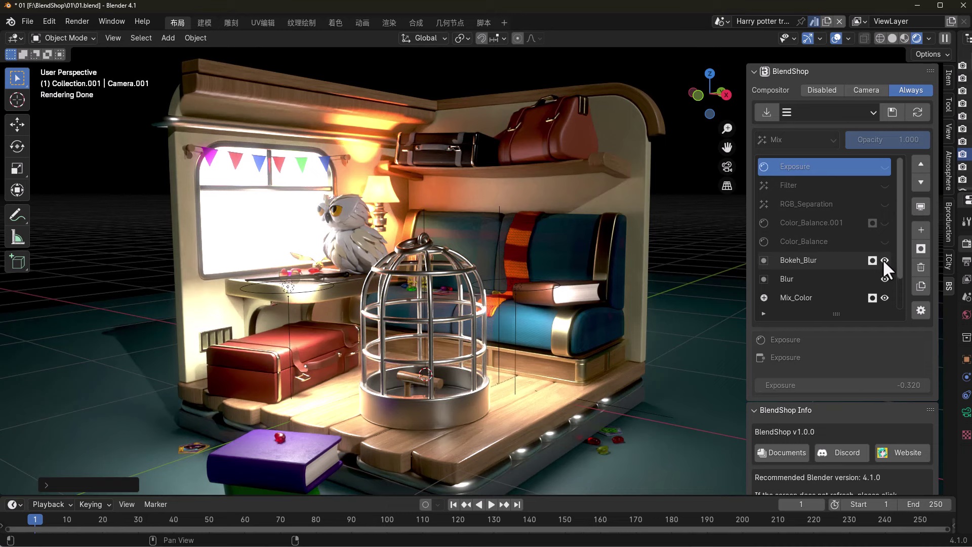
click(884, 259)
click(884, 279)
click(885, 297)
scroll(865, 283, down, 2)
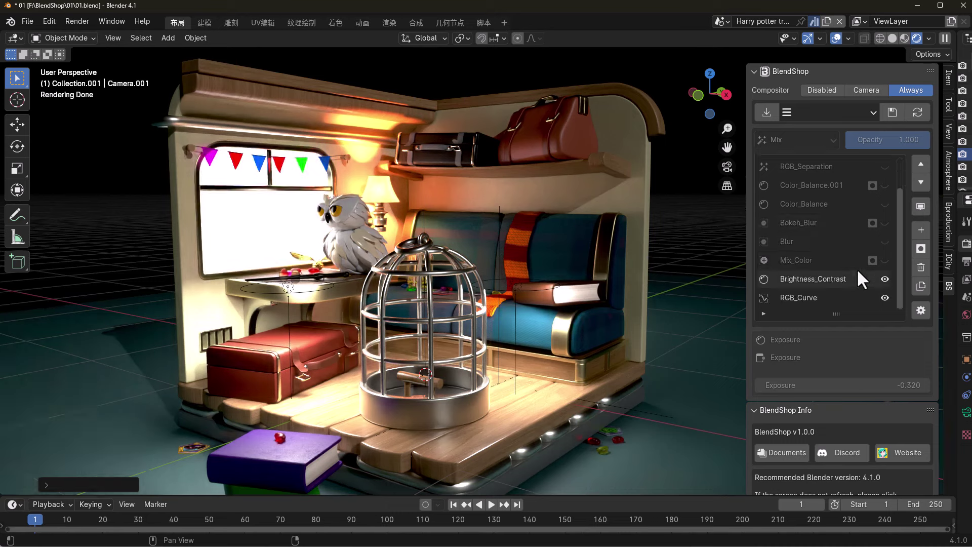
click(884, 279)
click(883, 297)
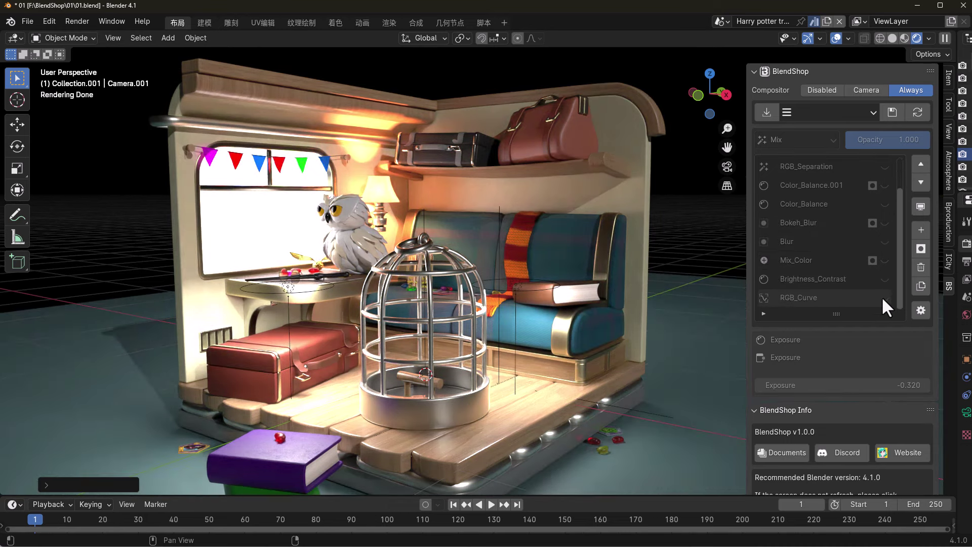
Make all compositing layers visible again one by one, from RGB_Curve up to Exposure
click(878, 296)
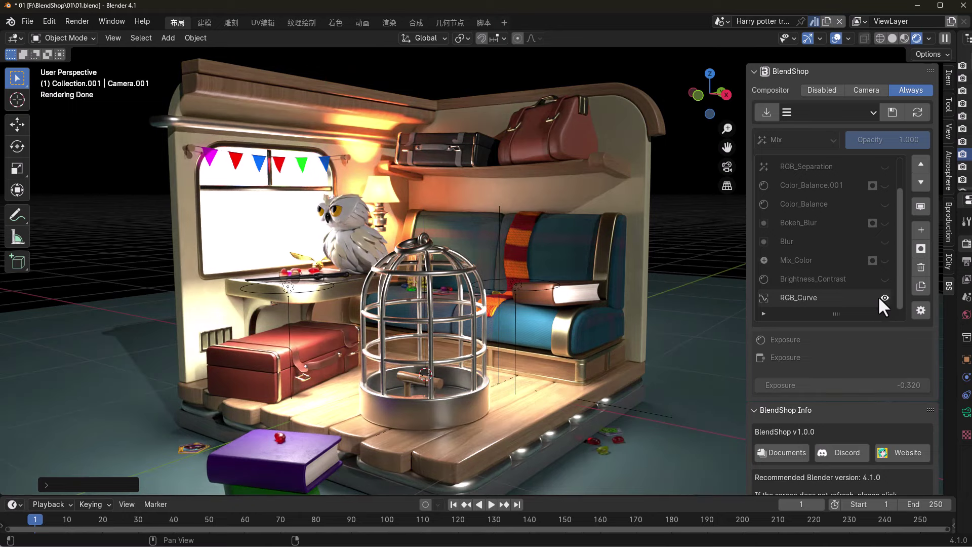
click(884, 279)
click(885, 260)
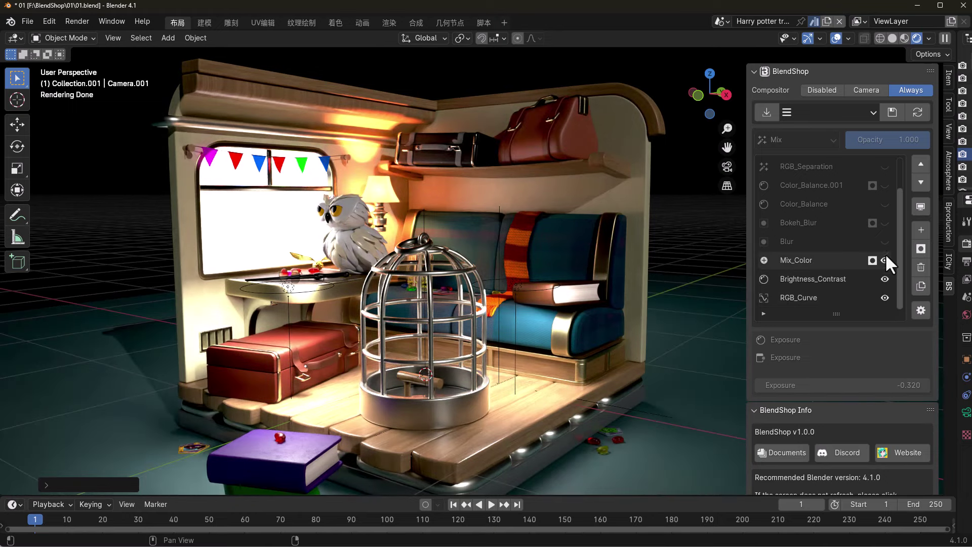
click(884, 241)
click(884, 222)
click(884, 204)
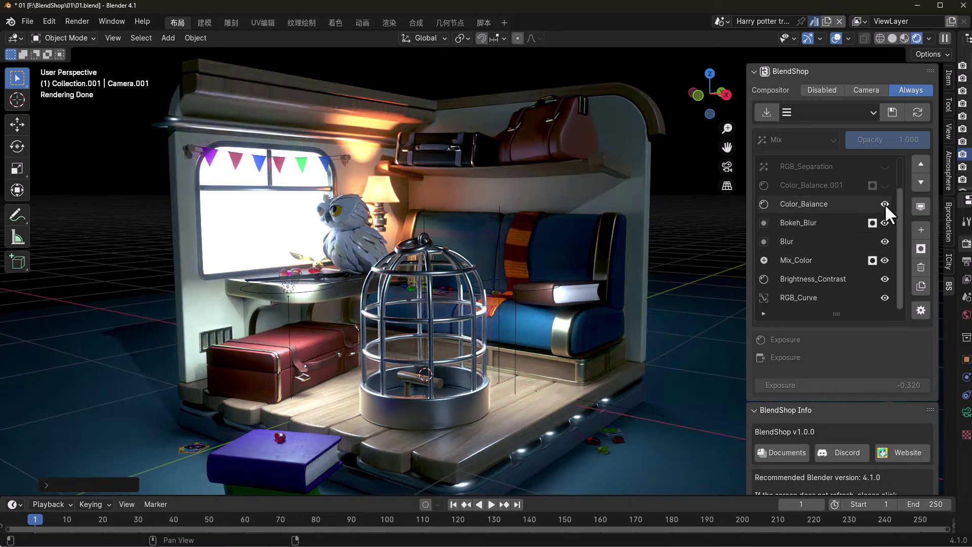
click(885, 184)
scroll(848, 215, up, 1)
scroll(856, 217, up, 1)
click(885, 204)
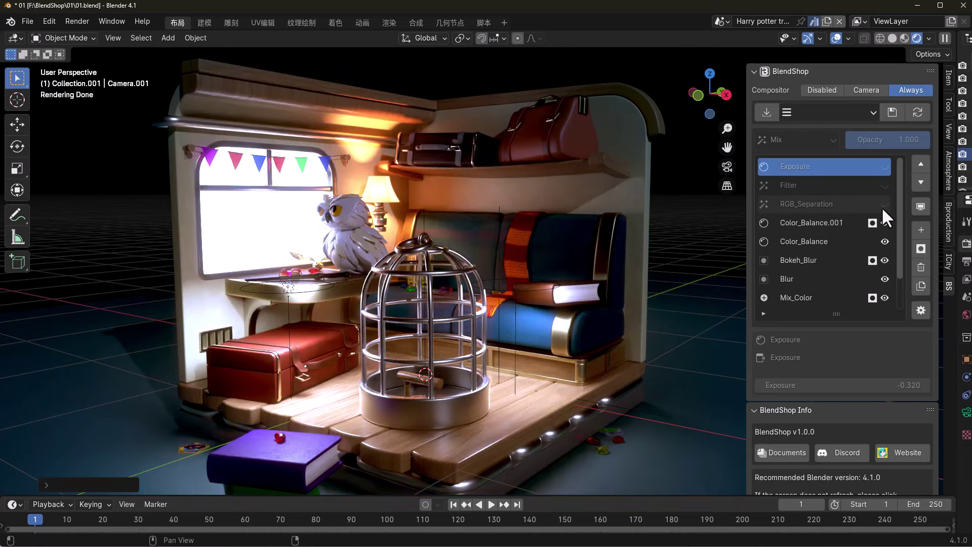
click(884, 185)
click(883, 167)
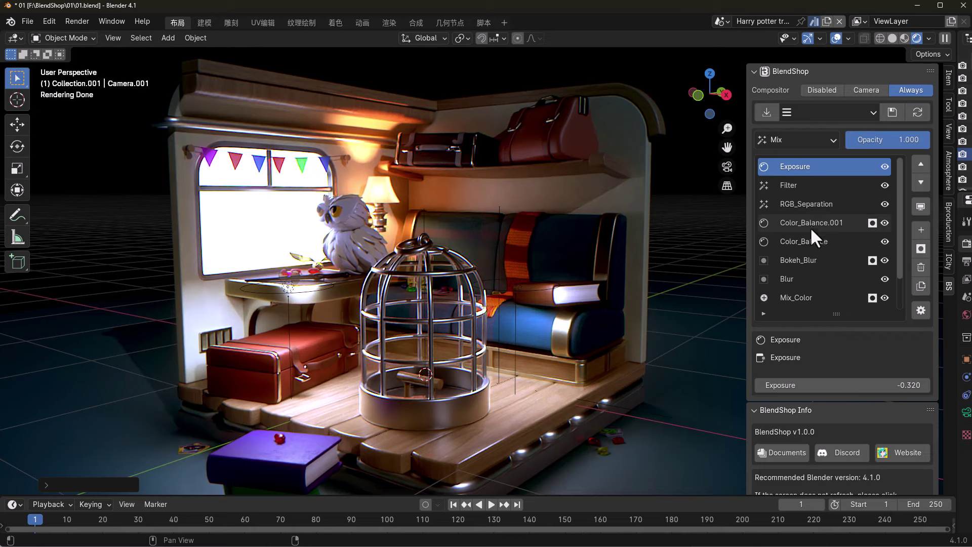
Move the Exposure layer down the layer stack to directly below Mix_Color
click(920, 182)
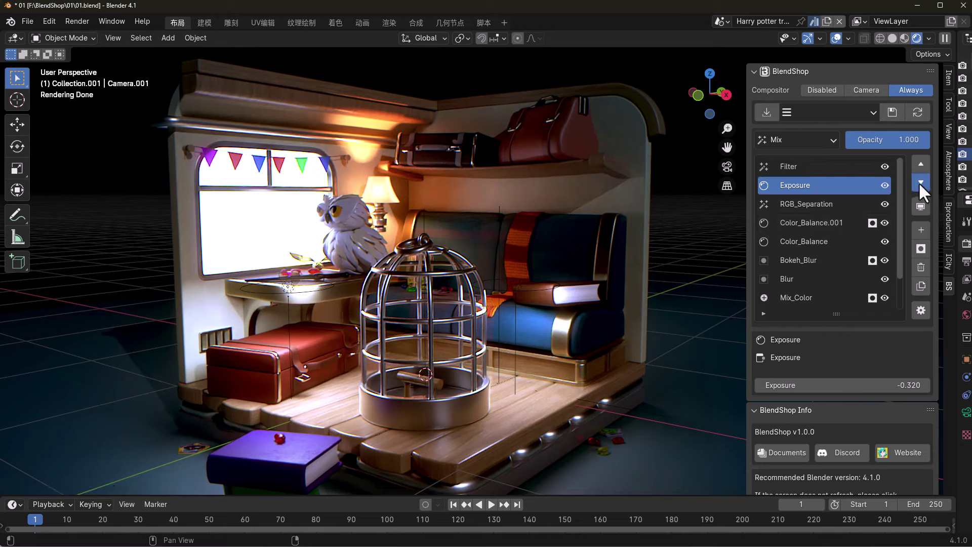
click(920, 182)
click(920, 182)
click(920, 182)
click(920, 182)
click(920, 182)
click(920, 181)
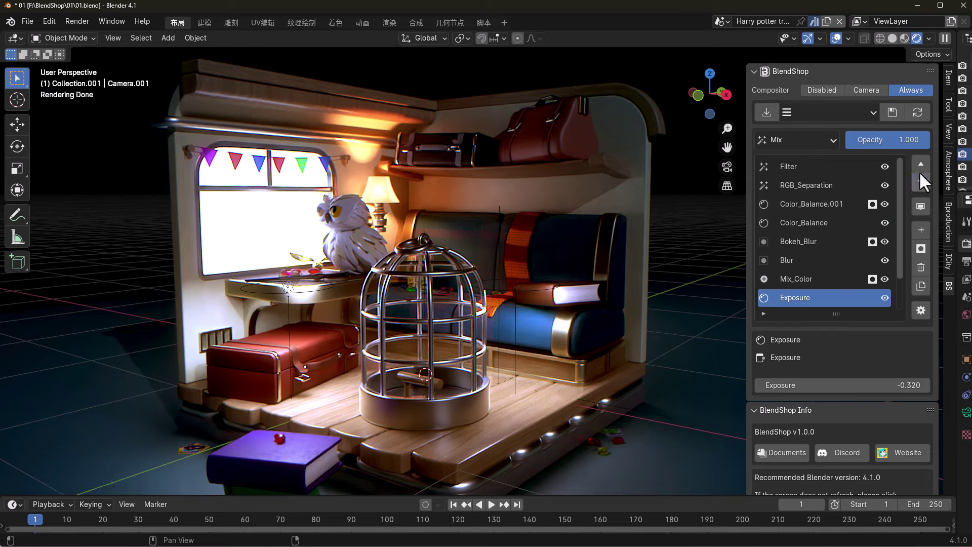
Move the Exposure layer back up to the top of the layer stack
click(920, 164)
click(920, 164)
click(920, 164)
click(920, 164)
click(920, 164)
click(920, 164)
click(920, 164)
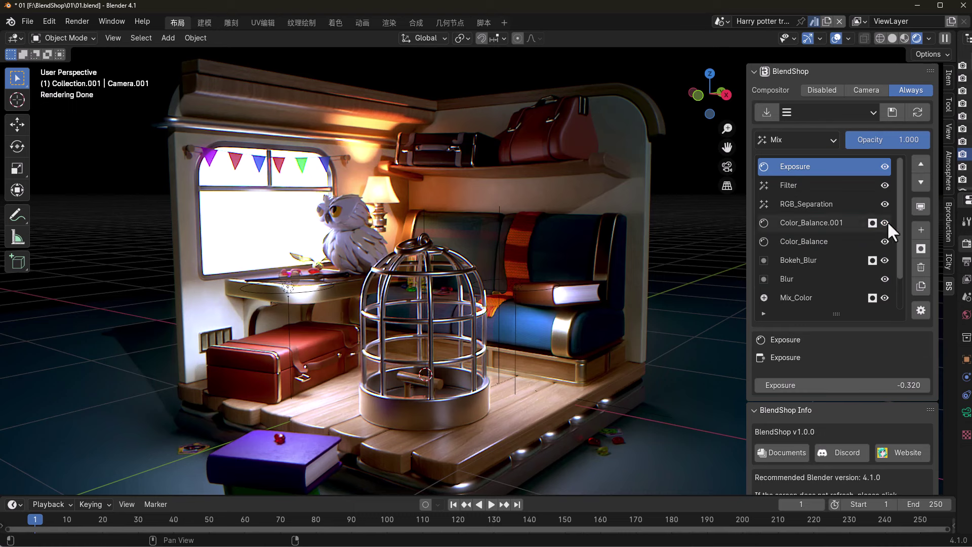
Examine the layer list and the Exposure layer's available blending modes and opacity setting
scroll(810, 240, down, 2)
scroll(788, 272, up, 2)
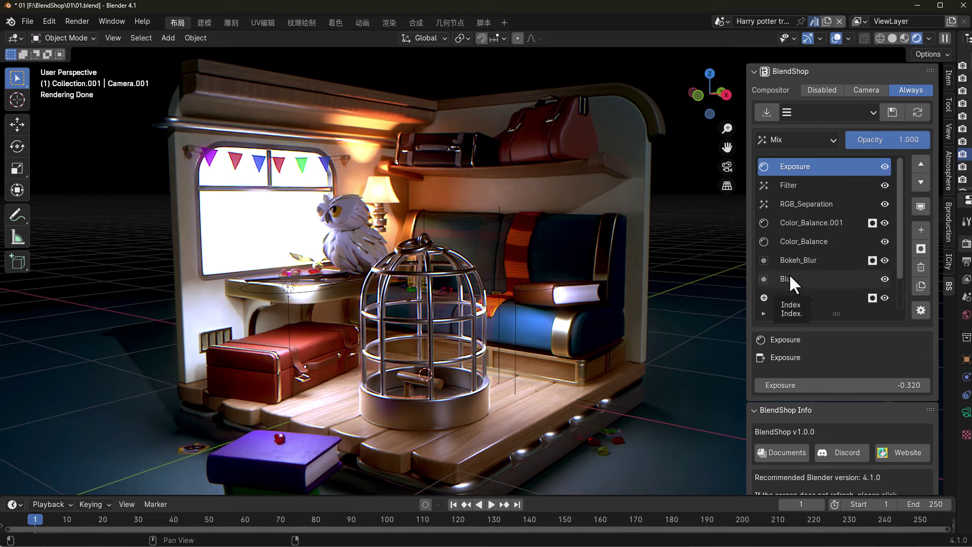
click(817, 140)
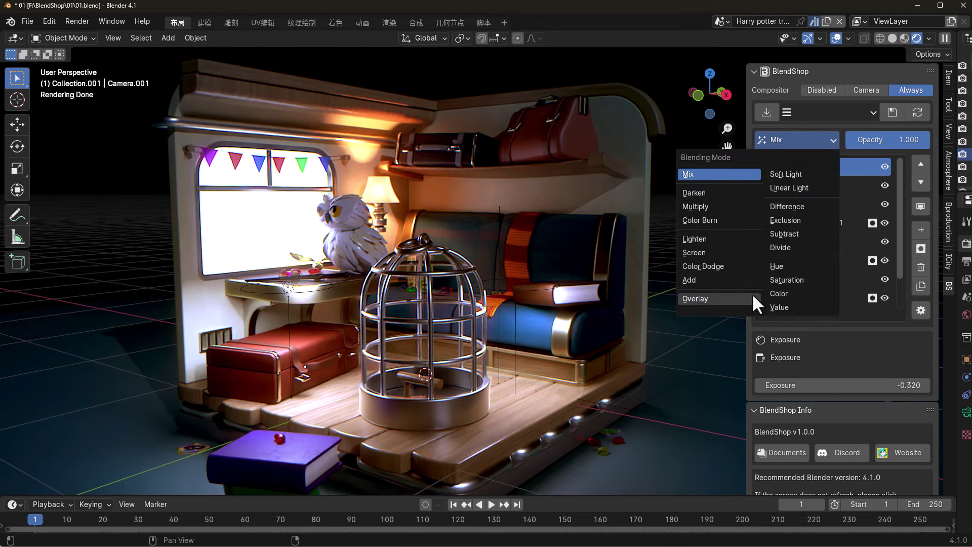
drag(889, 140, 916, 140)
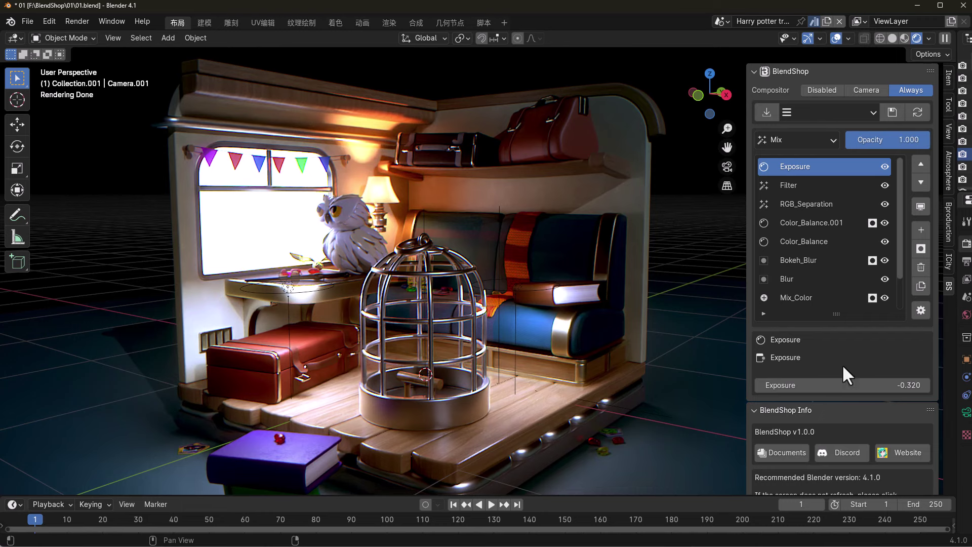
Set the Exposure layer's exposure to 2 and reduce the layer's opacity to 0
click(845, 385)
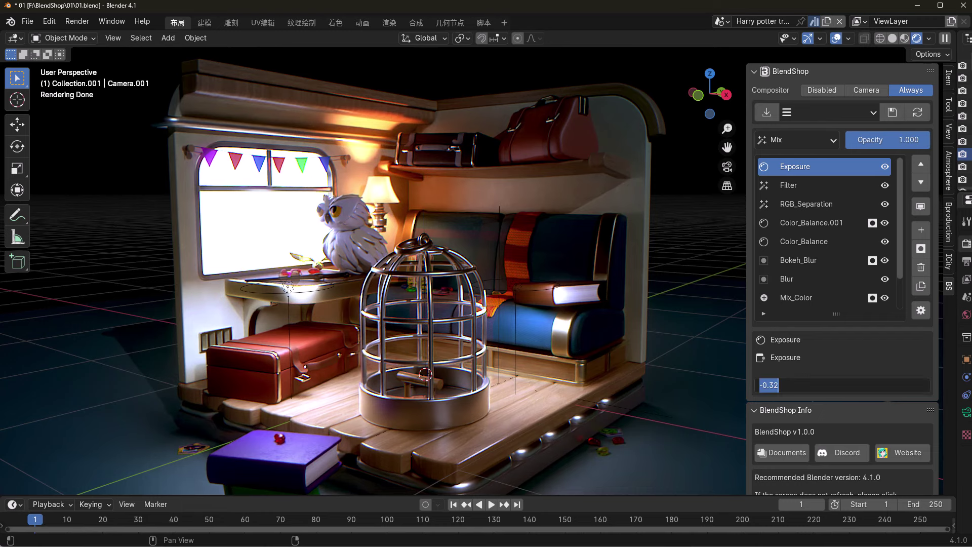
text(2)
key(Return)
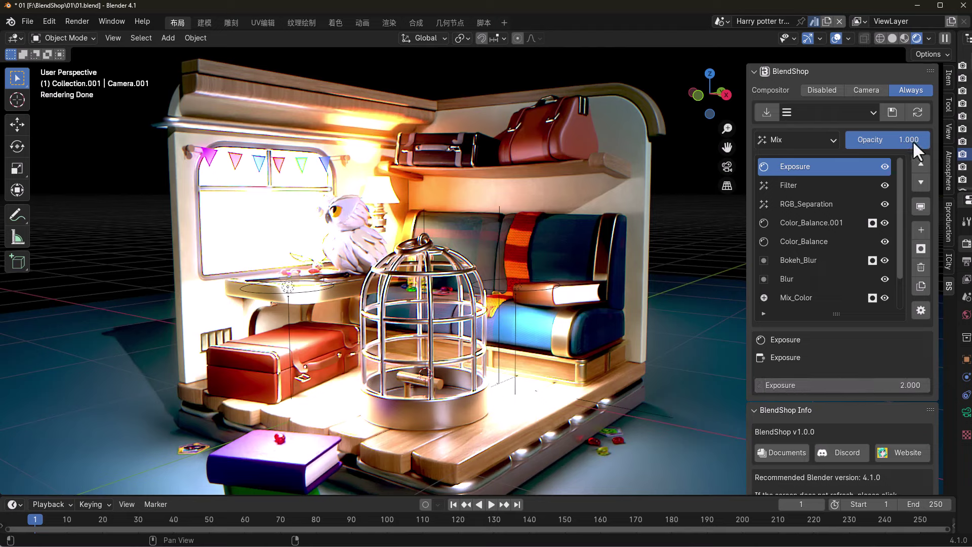
drag(912, 141, 844, 141)
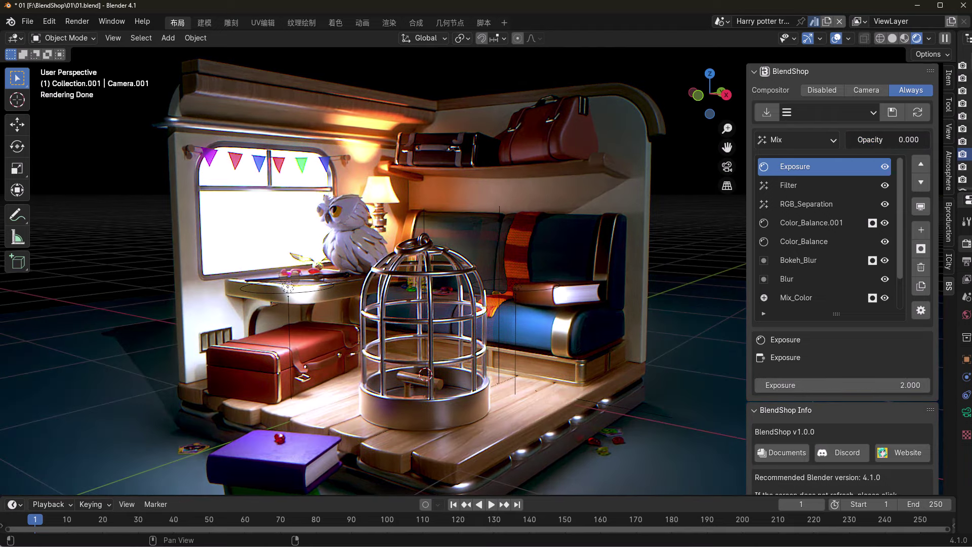
Show the BlendShop controls in the city street scene and set the compositor preview to Always
mouse_move(507, 338)
middle_down()
mouse_move(482, 334)
mouse_move(521, 333)
middle_up()
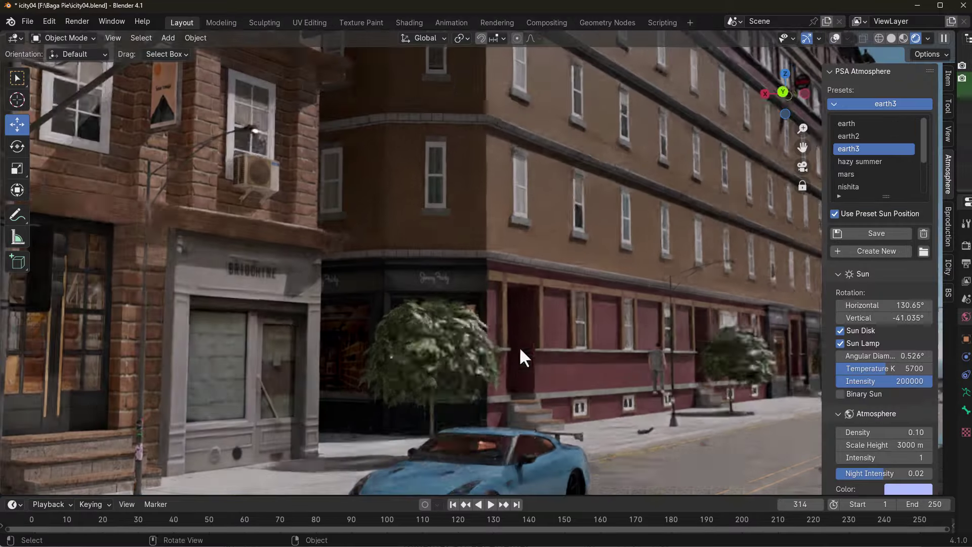
middle_drag(518, 347, 457, 329)
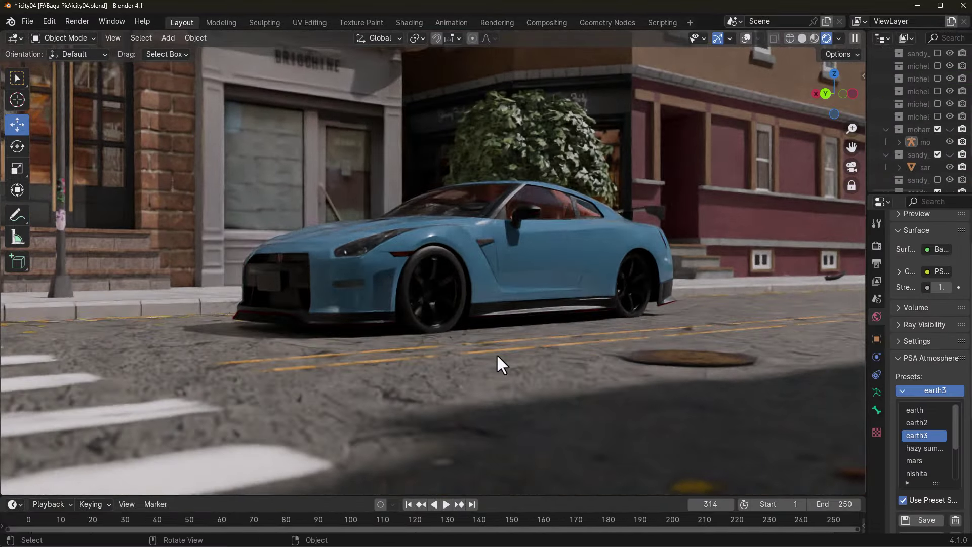
key(n)
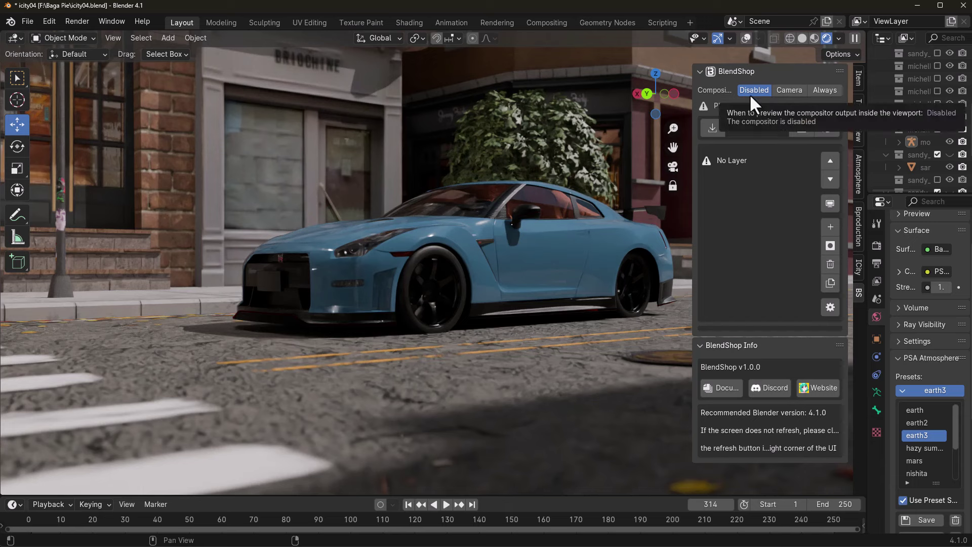
click(783, 90)
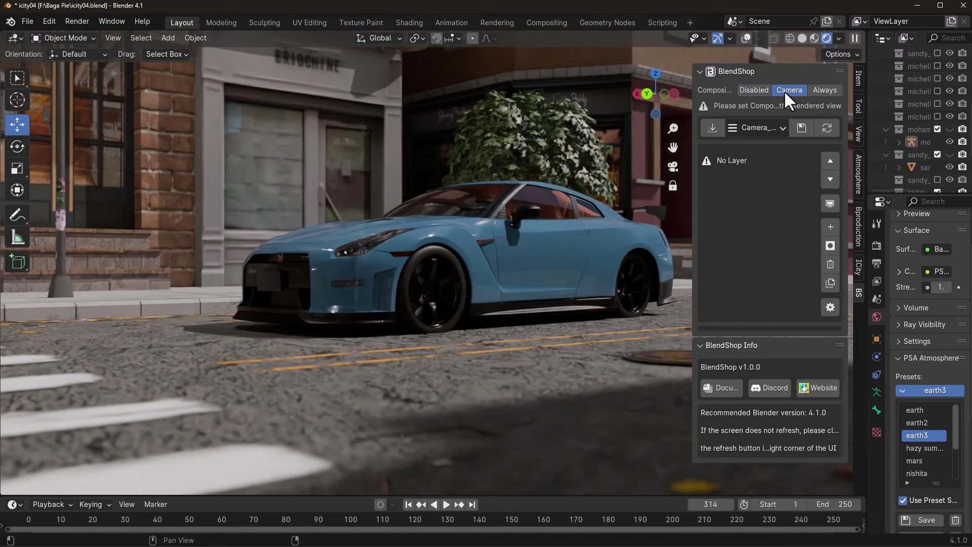
click(827, 89)
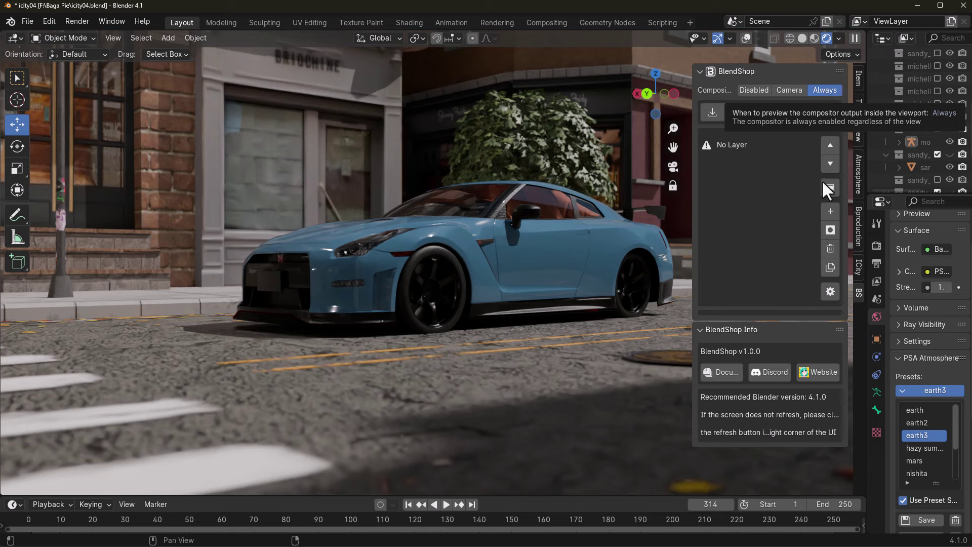
Add a new compositing layer of type Color with the HSV color node
click(829, 212)
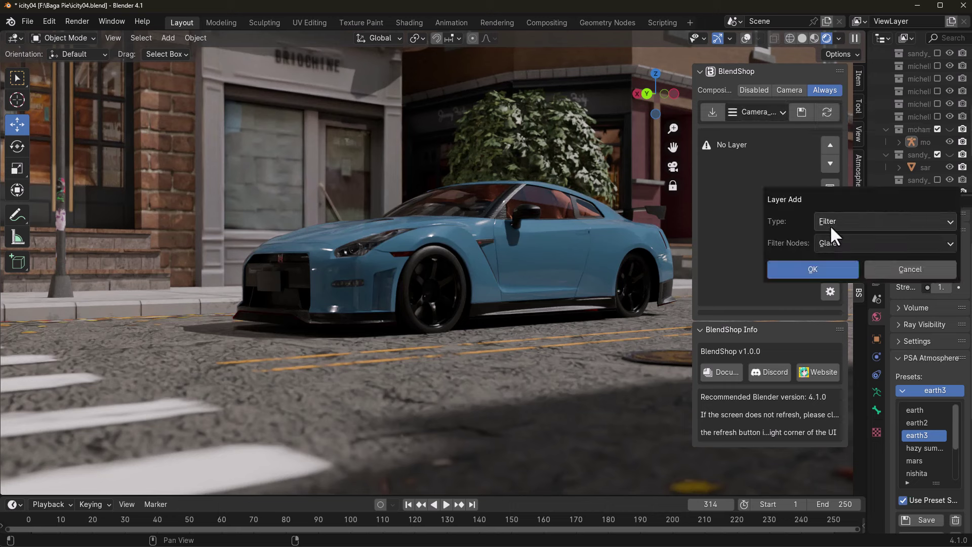
click(830, 222)
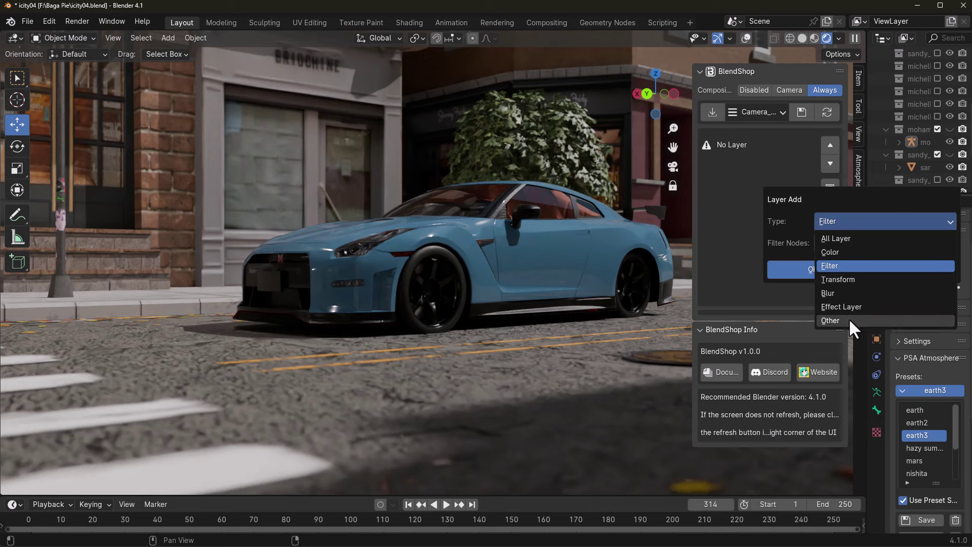
click(853, 255)
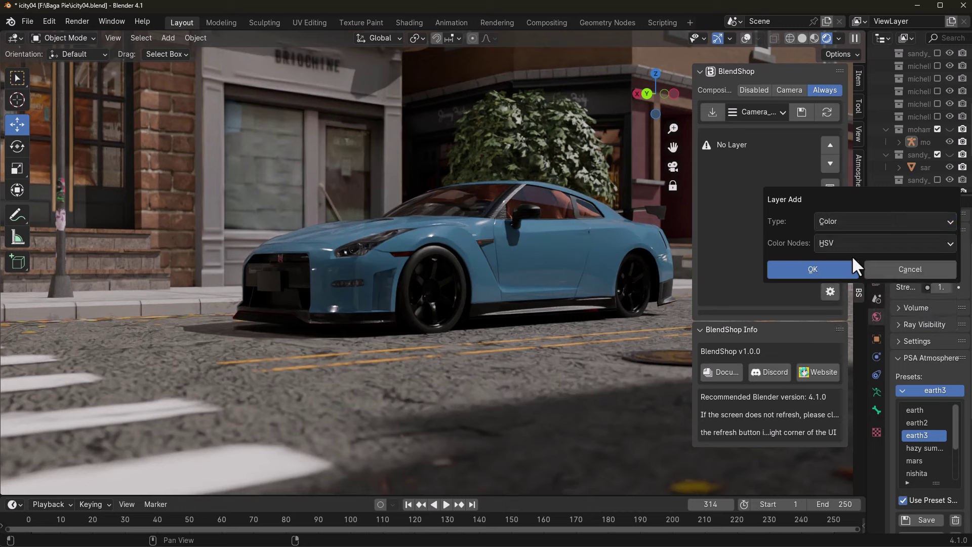
click(852, 247)
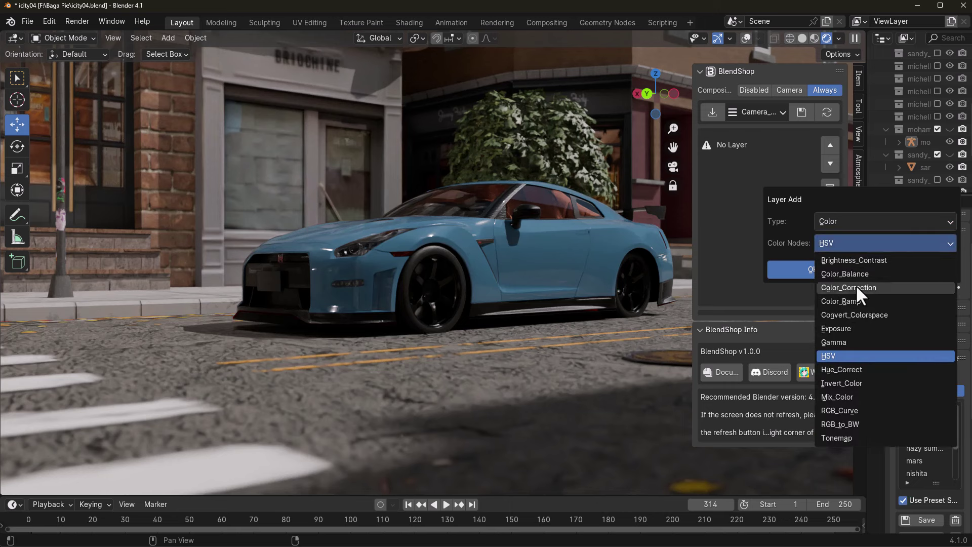
click(852, 356)
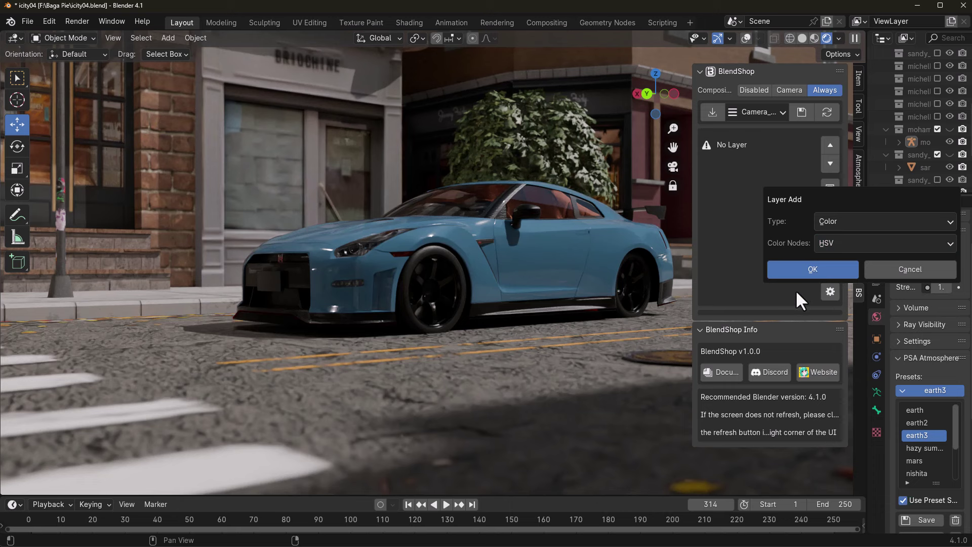
click(821, 269)
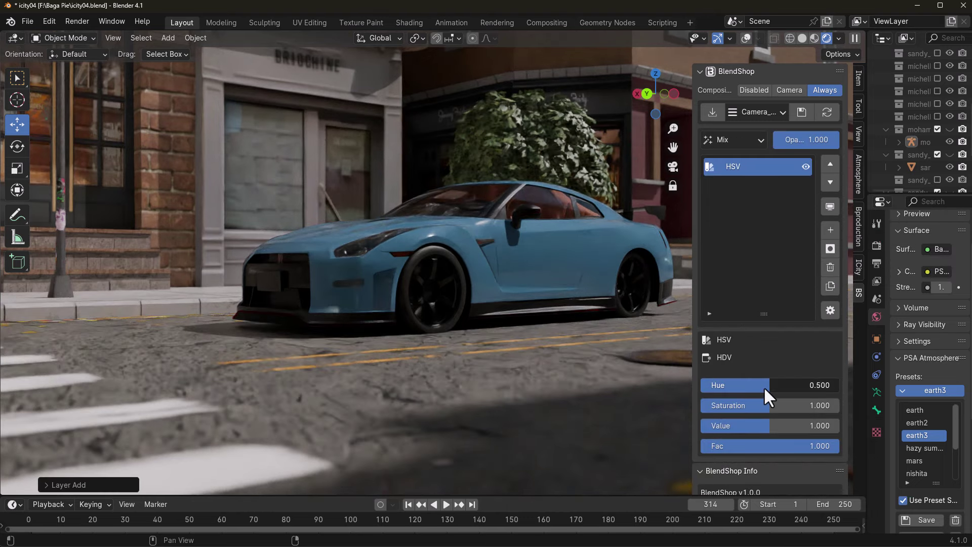
Test the HSV layer with hue 0.540 and saturation 0, finishing at hue 0.496 and saturation 1
mouse_move(763, 386)
mouse_down()
mouse_move(801, 387)
mouse_move(741, 387)
mouse_move(774, 385)
mouse_up()
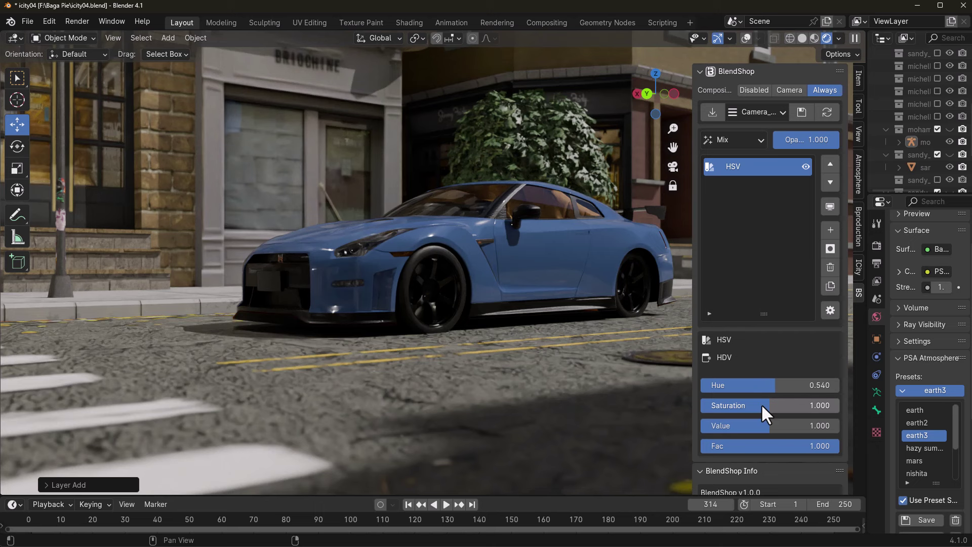
drag(760, 405, 706, 405)
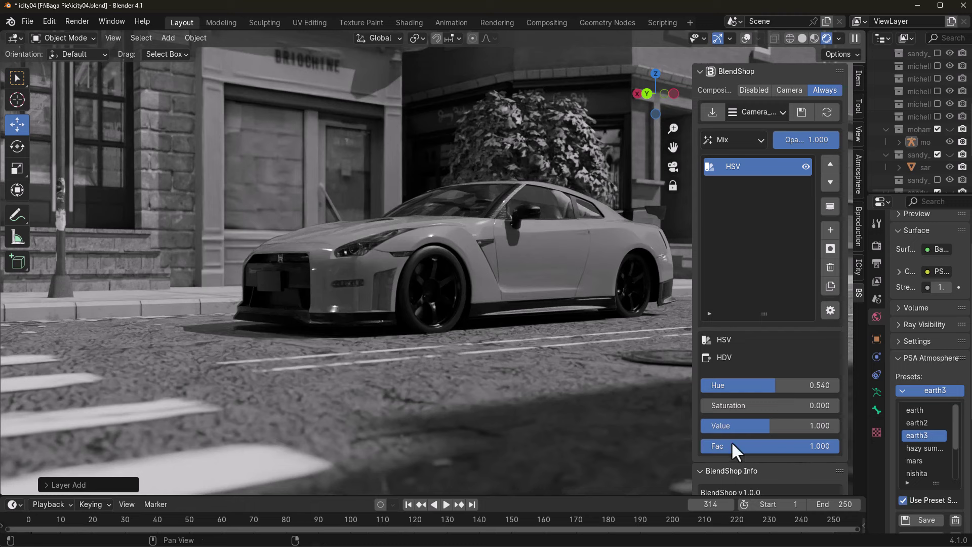
drag(721, 404, 769, 381)
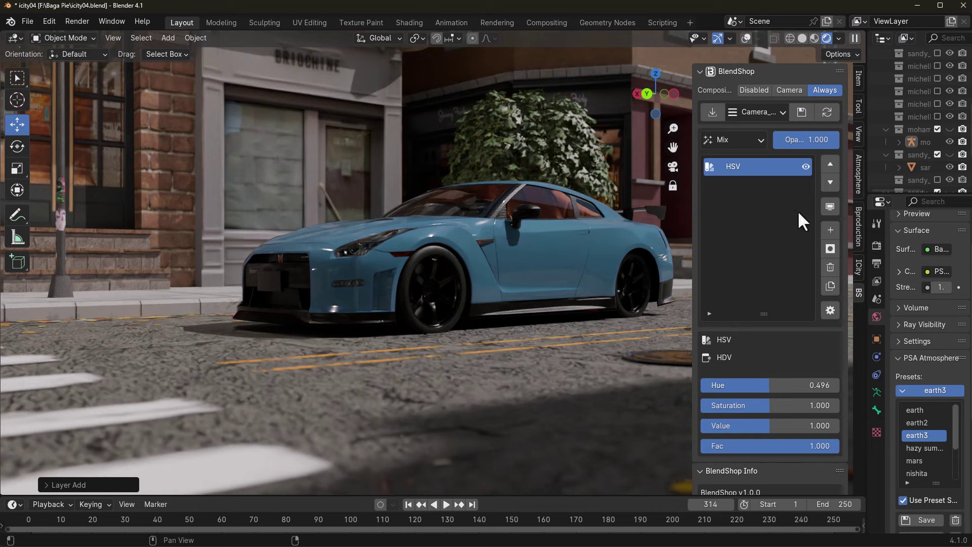
Enable masking on the HSV layer and add an Ellipse Mask to it
click(829, 248)
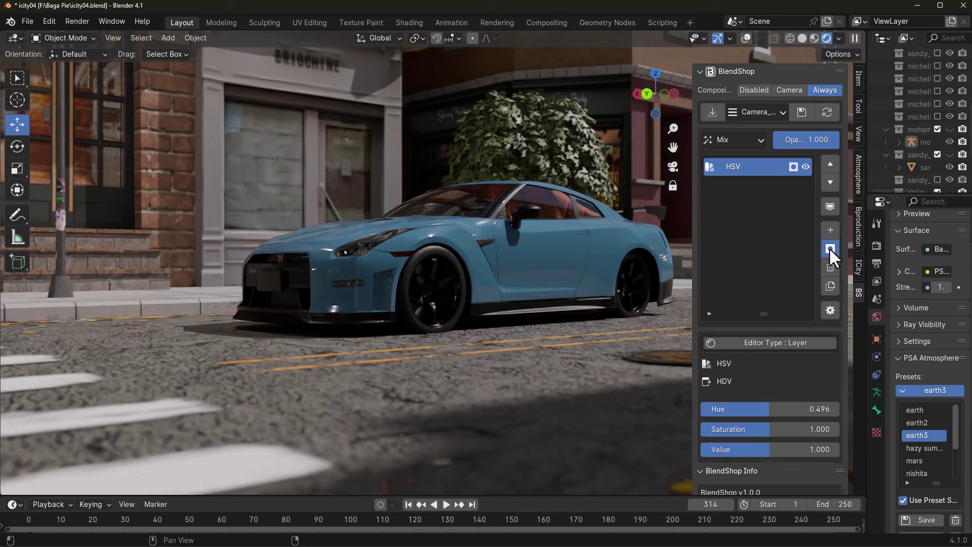
click(772, 344)
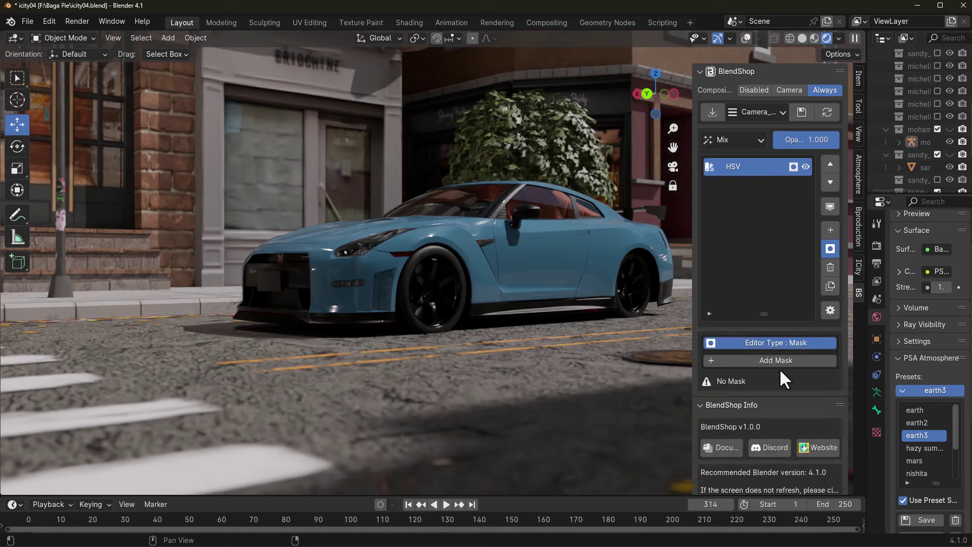
click(781, 360)
click(783, 363)
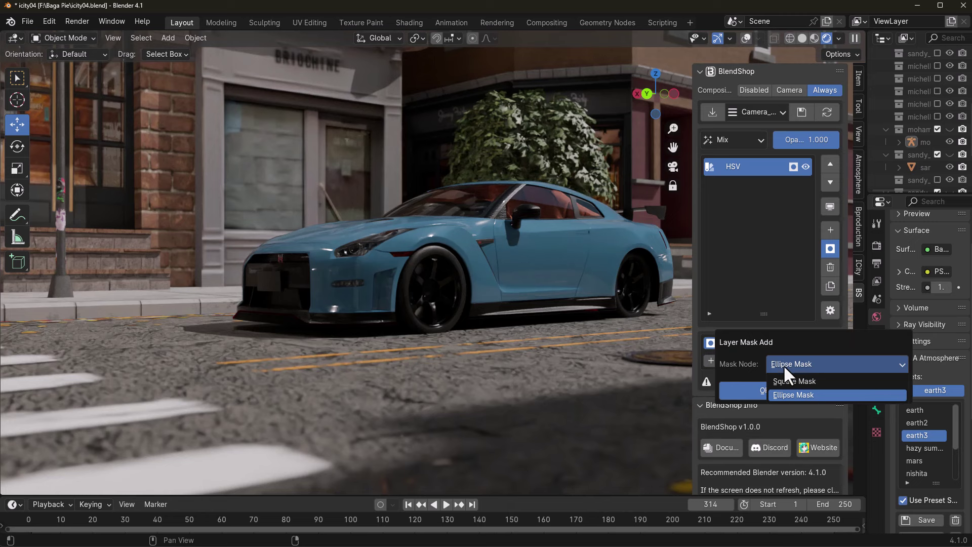
click(789, 393)
click(764, 389)
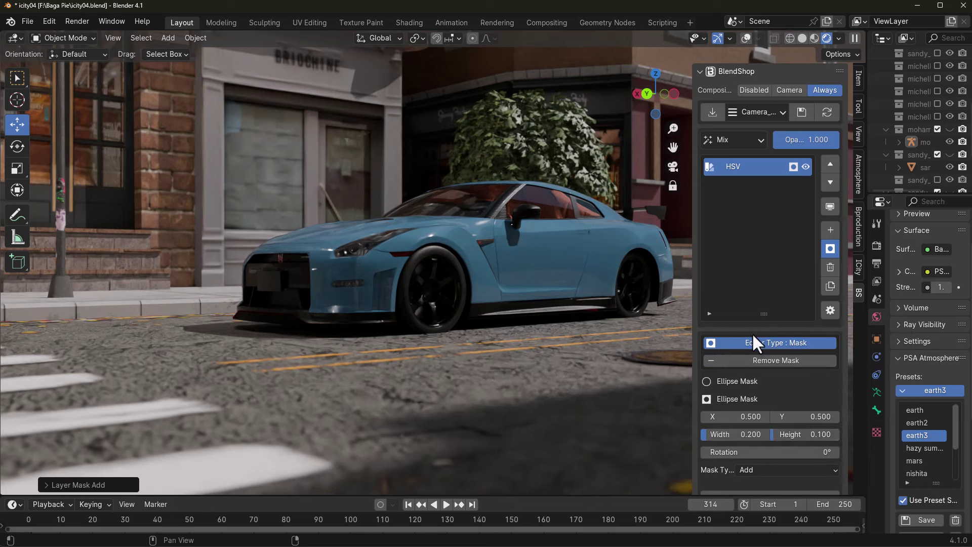
Set the HSV layer's hue to 0.917 and its ellipse mask to X 0.540, width 0.470 and height 0.180
click(772, 343)
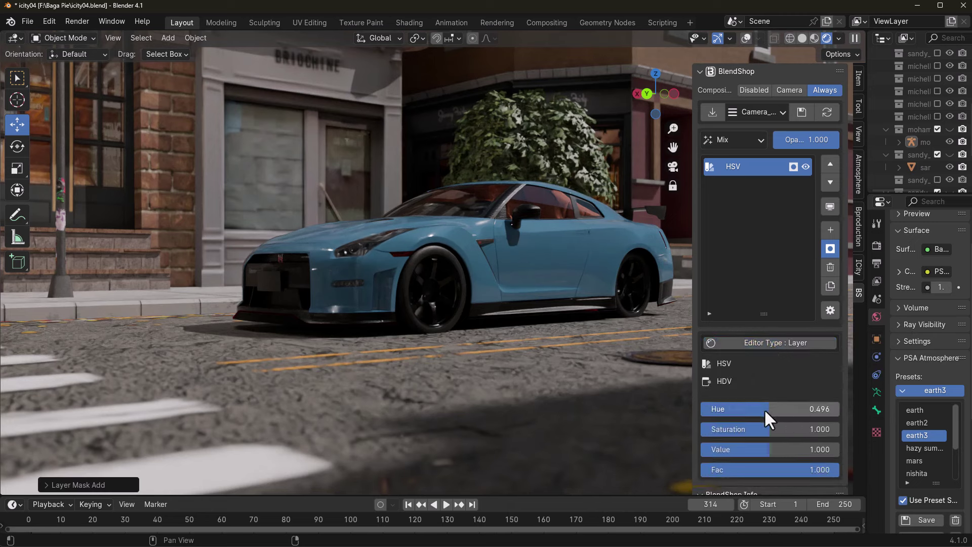
drag(764, 409, 819, 409)
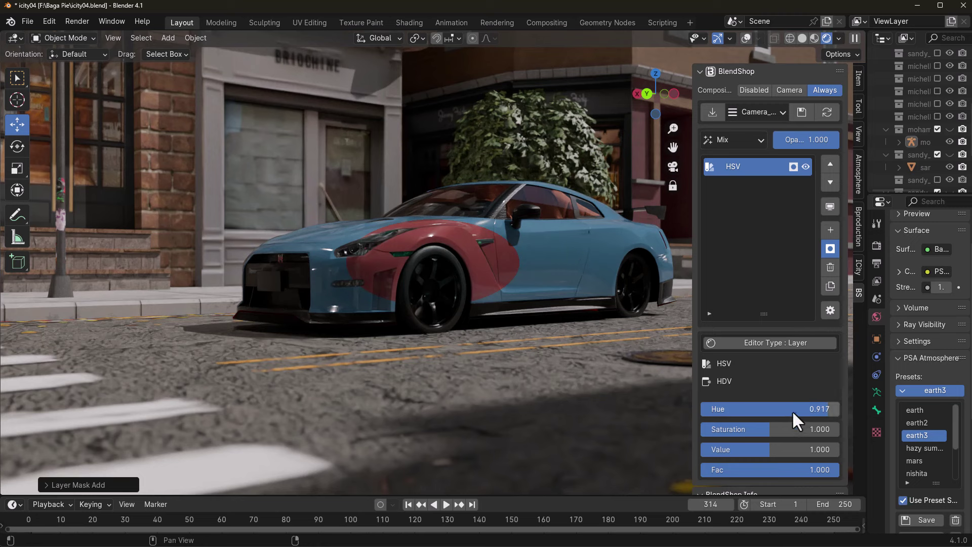
click(779, 343)
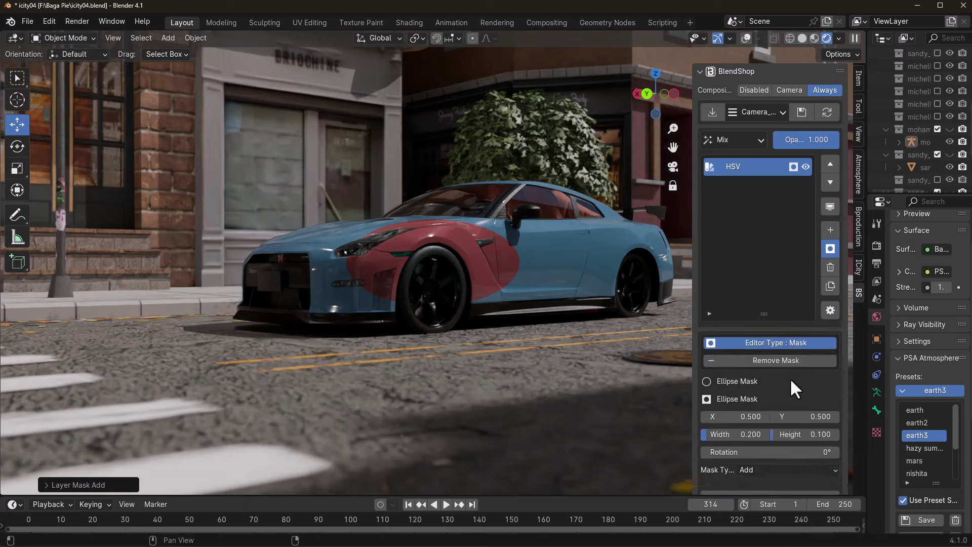
scroll(792, 380, down, 5)
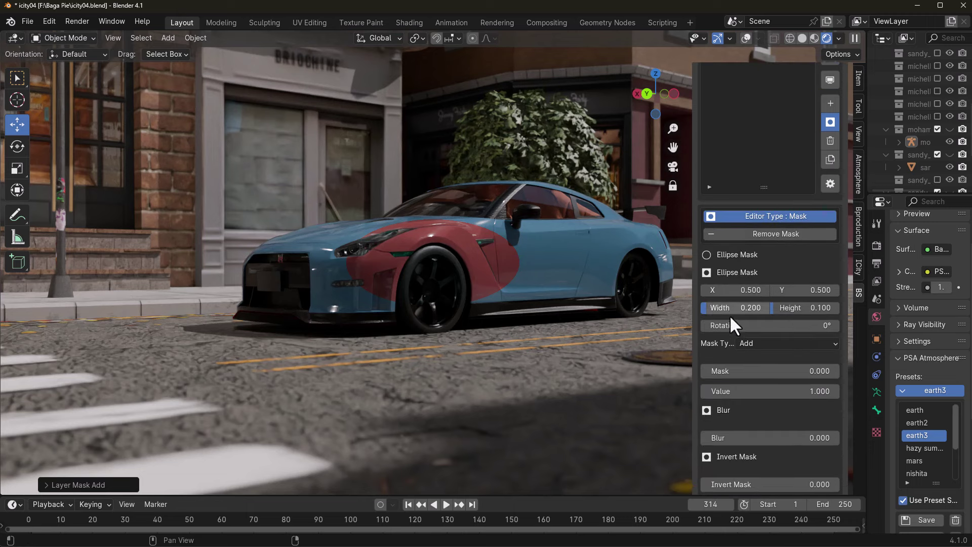
drag(734, 307, 810, 309)
drag(734, 289, 729, 290)
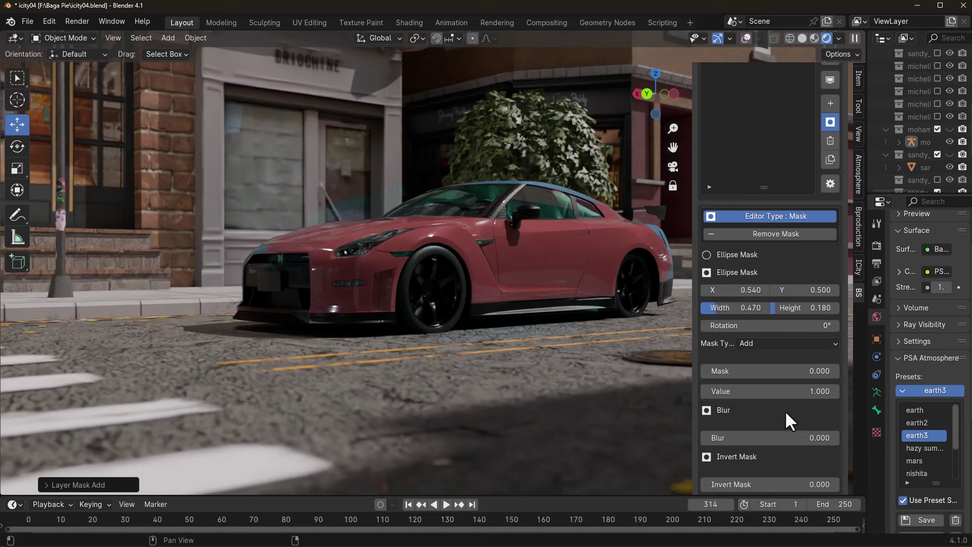
Try the Multiply and Subtract mask types on the ellipse mask and return it to Add
scroll(785, 410, down, 3)
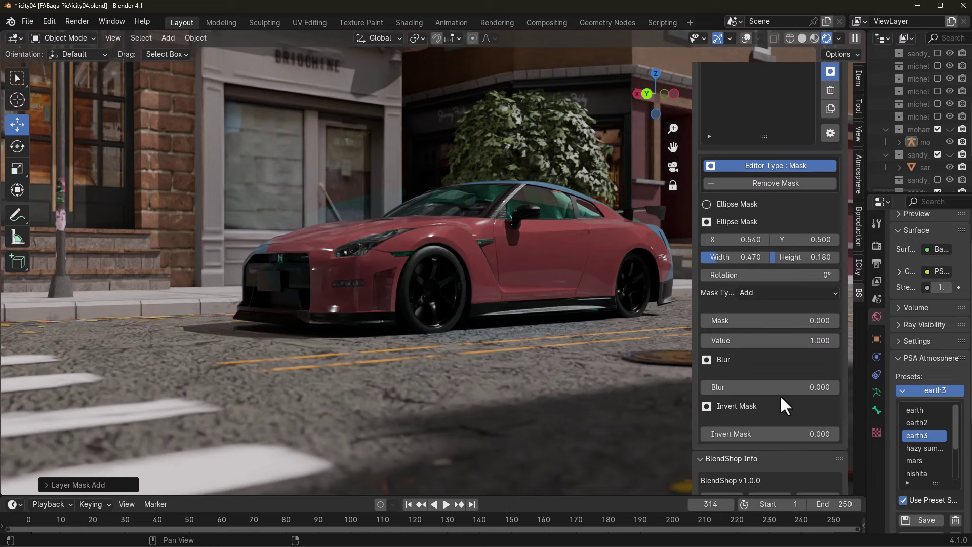
click(774, 296)
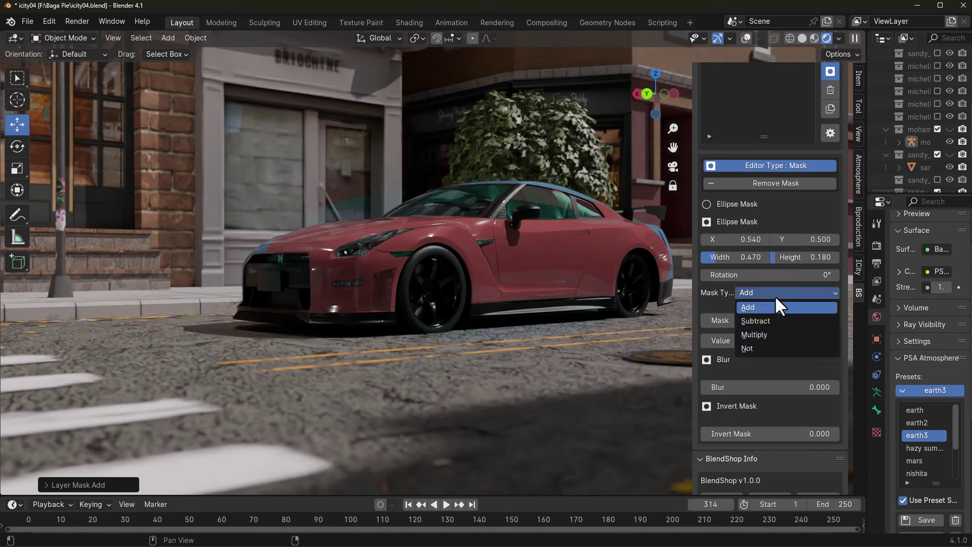
click(774, 336)
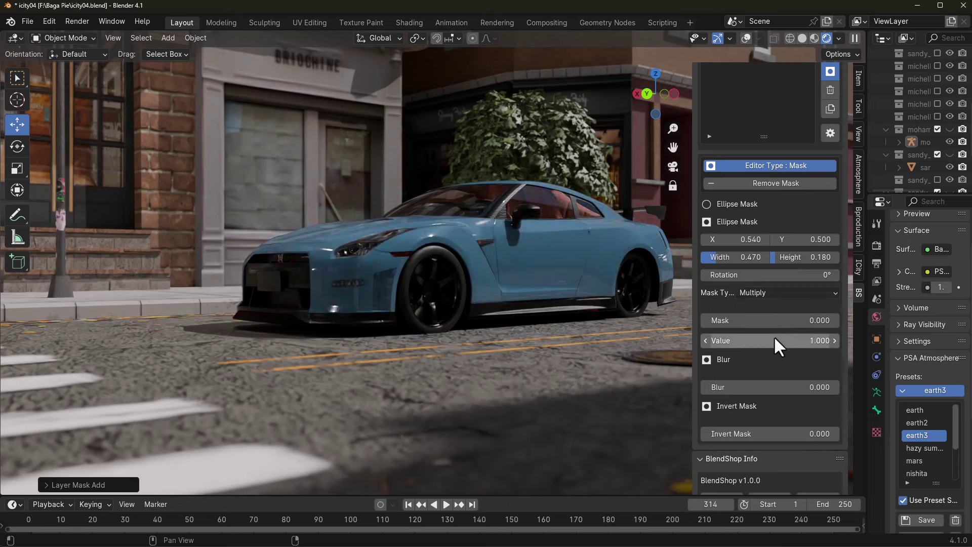
click(781, 294)
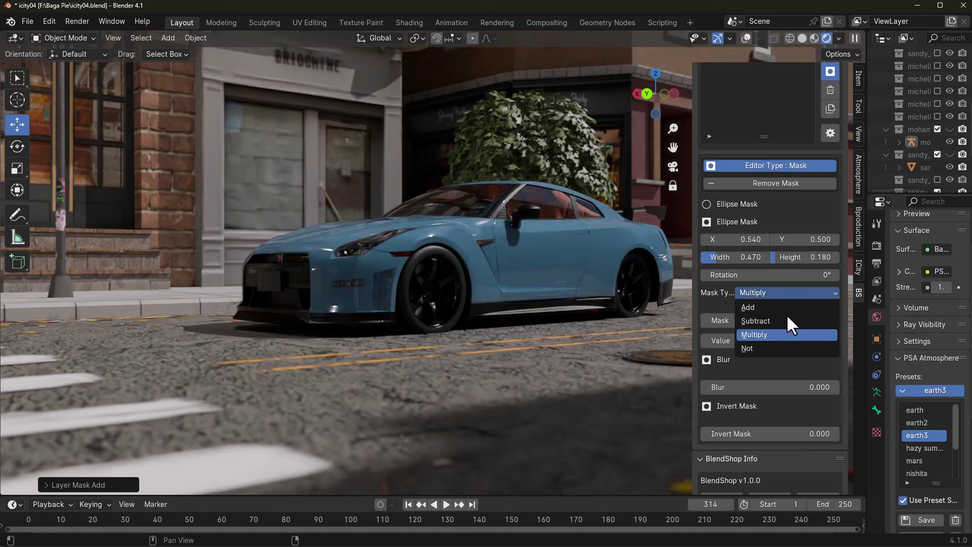
click(788, 319)
click(783, 292)
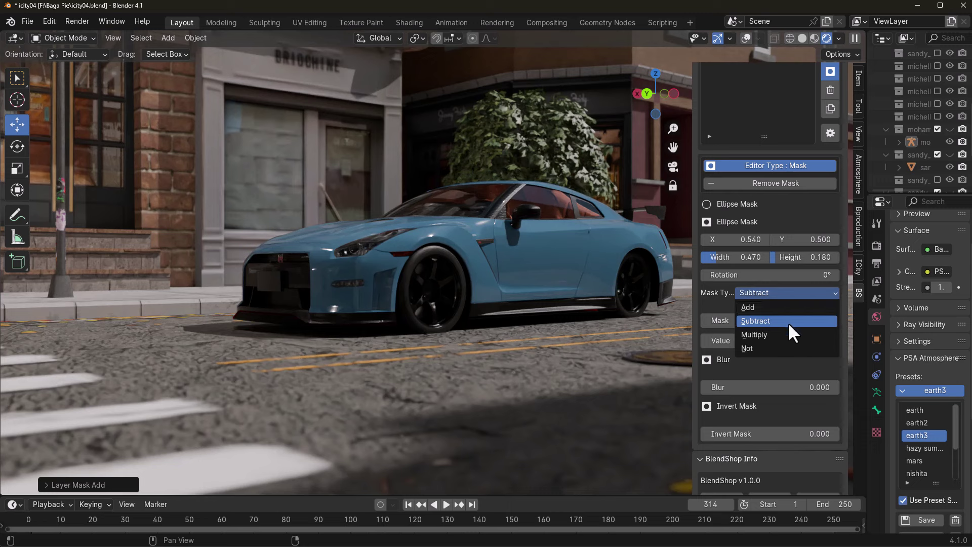
click(779, 306)
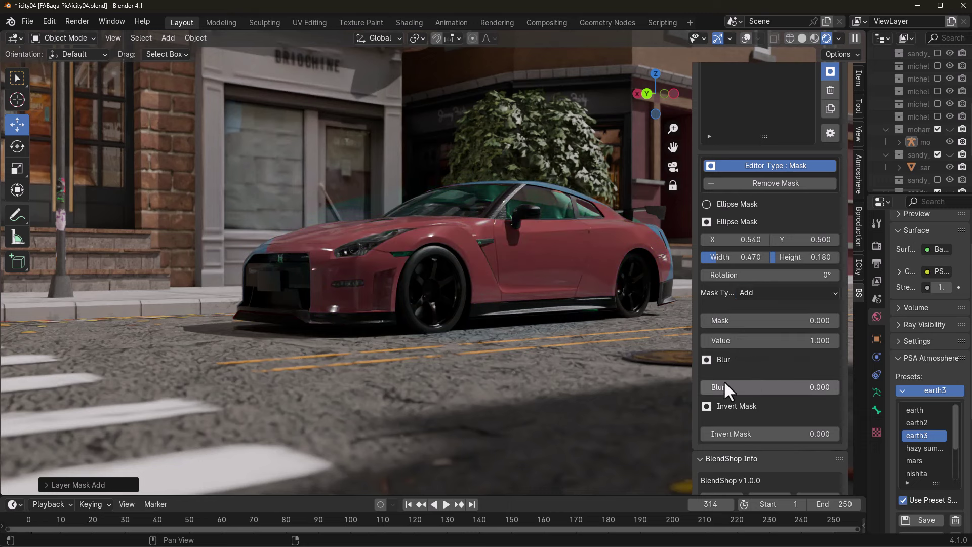
Set the ellipse mask's blur to 0.540 and its width to 0.7, keeping Invert Mask at 0
drag(717, 386, 774, 387)
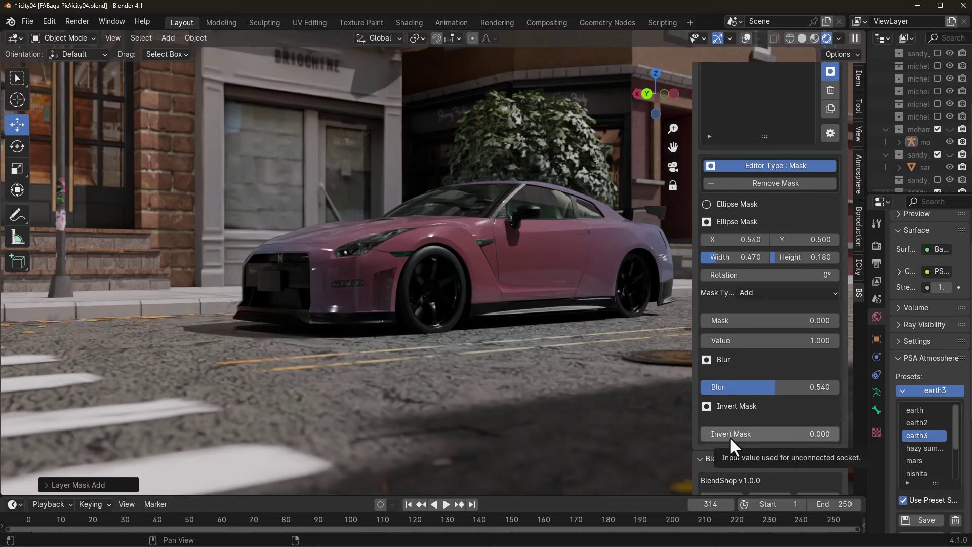
drag(729, 436, 701, 435)
double_click(729, 256)
text(0.7)
key(Return)
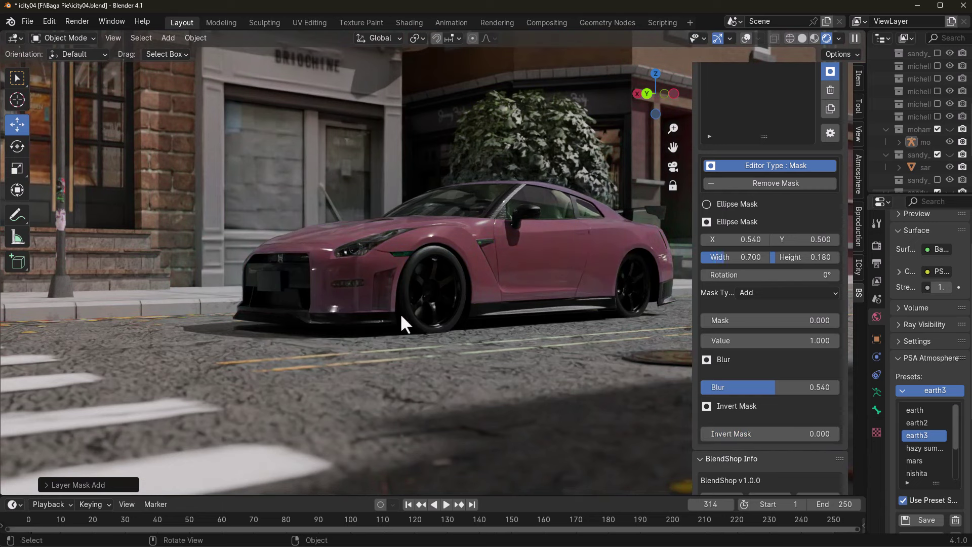
Add a Kuwahara filter layer above the HSV layer, returning from mask editing to layer editing
click(769, 166)
scroll(810, 228, up, 5)
click(831, 230)
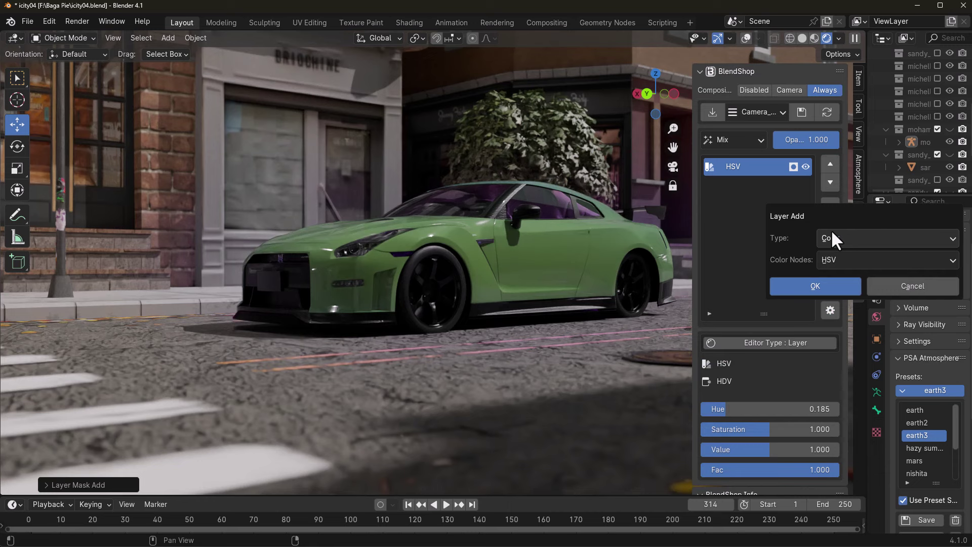
click(843, 238)
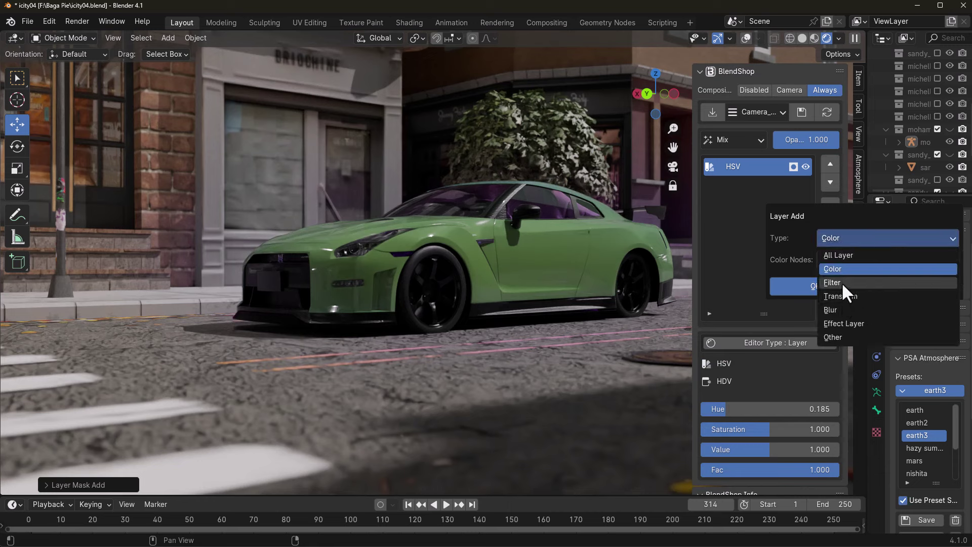
click(842, 282)
click(845, 260)
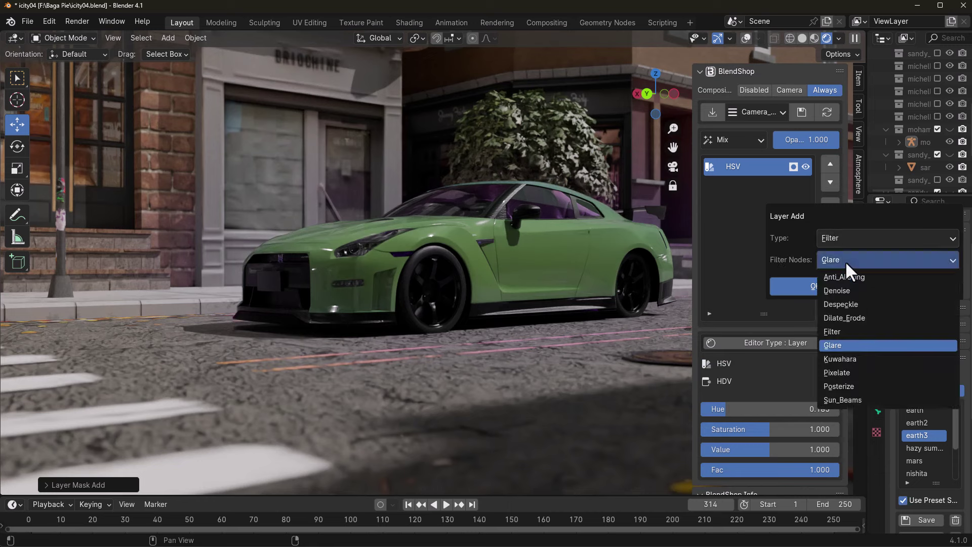
click(846, 289)
click(846, 265)
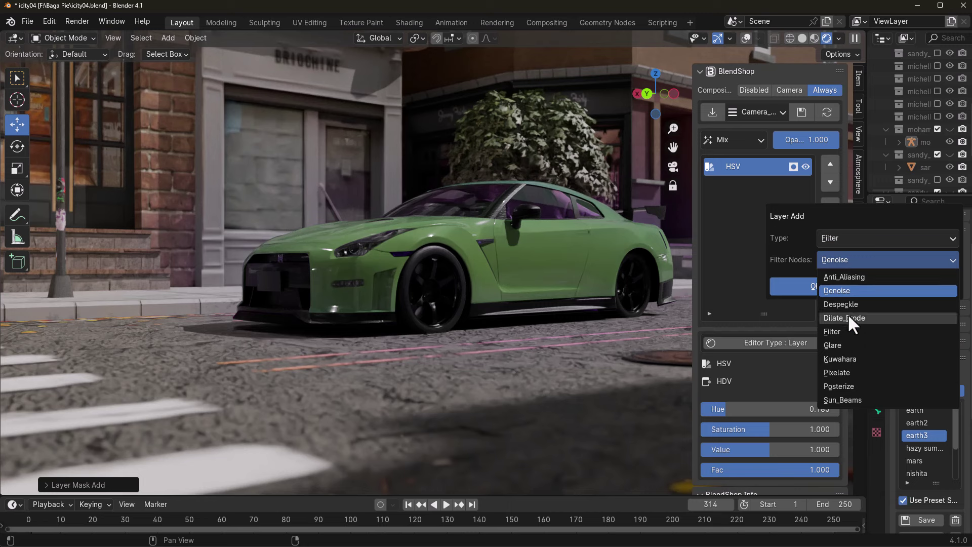
click(851, 357)
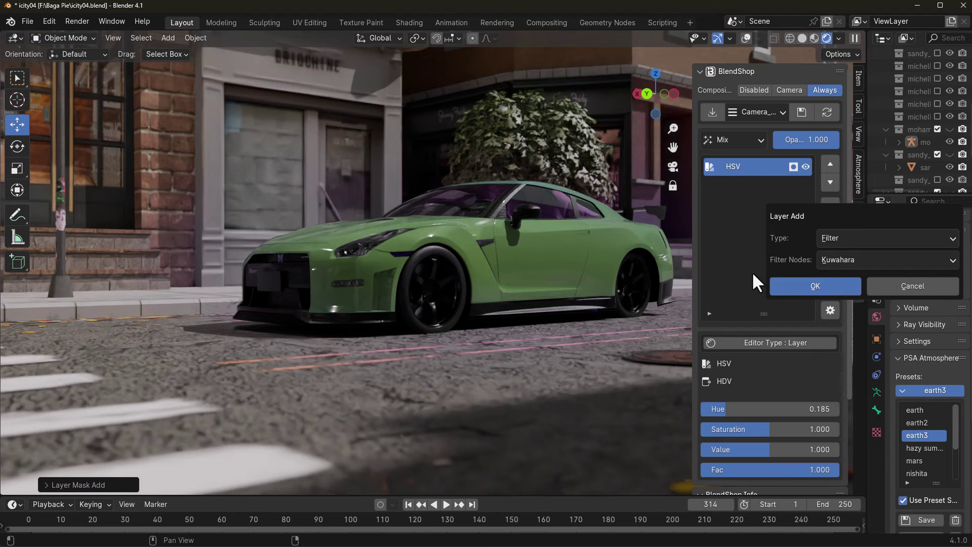
key(Return)
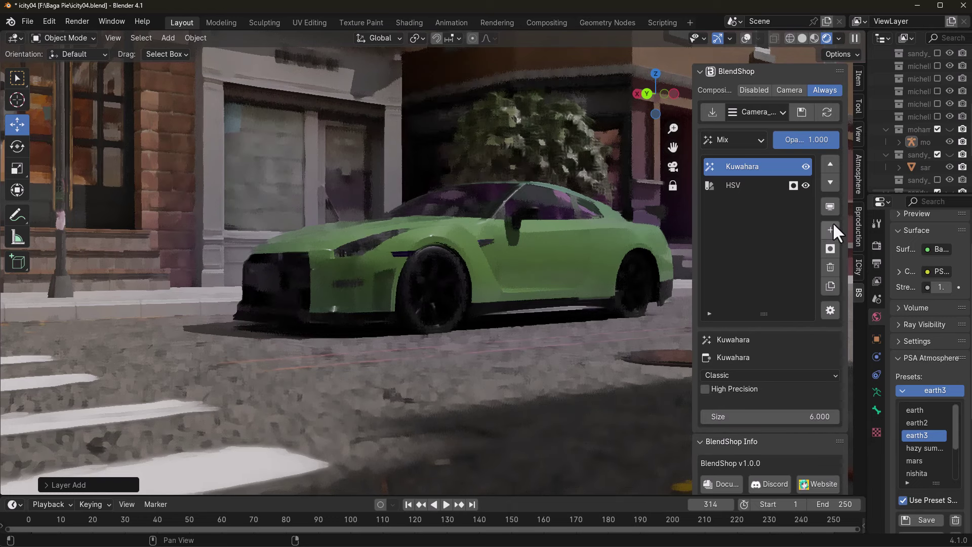
Enable masking on the Kuwahara layer, switch it to mask editing and choose the mask node to add
click(830, 248)
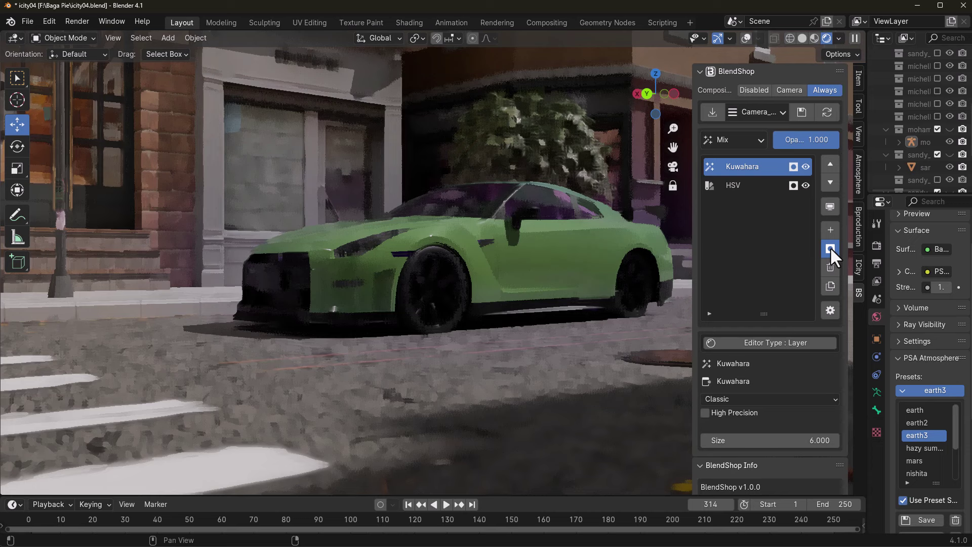
click(772, 344)
click(774, 357)
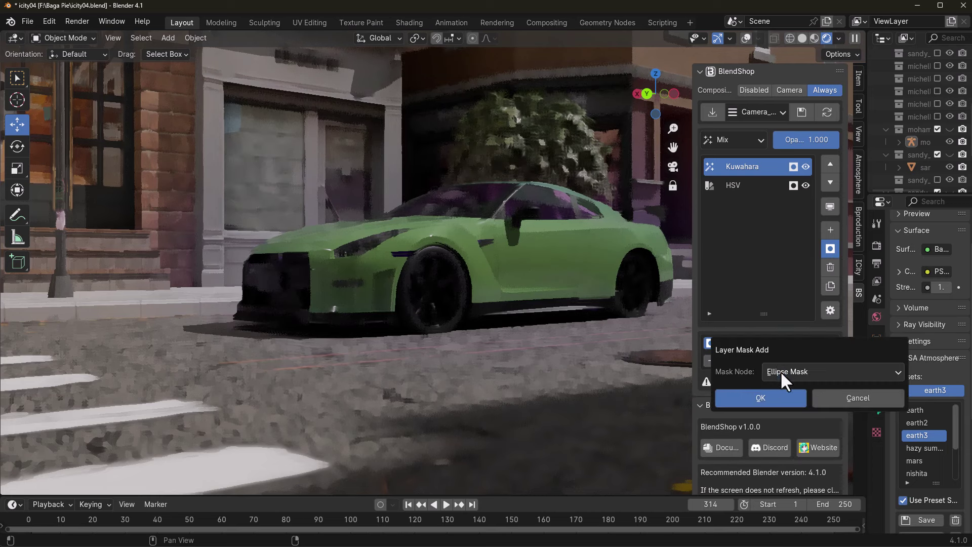
click(782, 375)
click(785, 389)
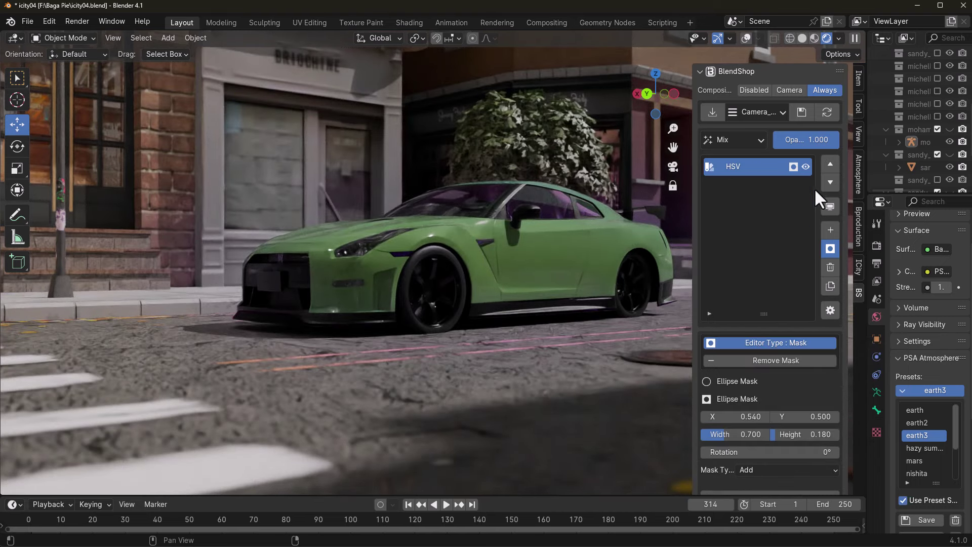
Add a Glare filter layer above the masked HSV layer
click(833, 229)
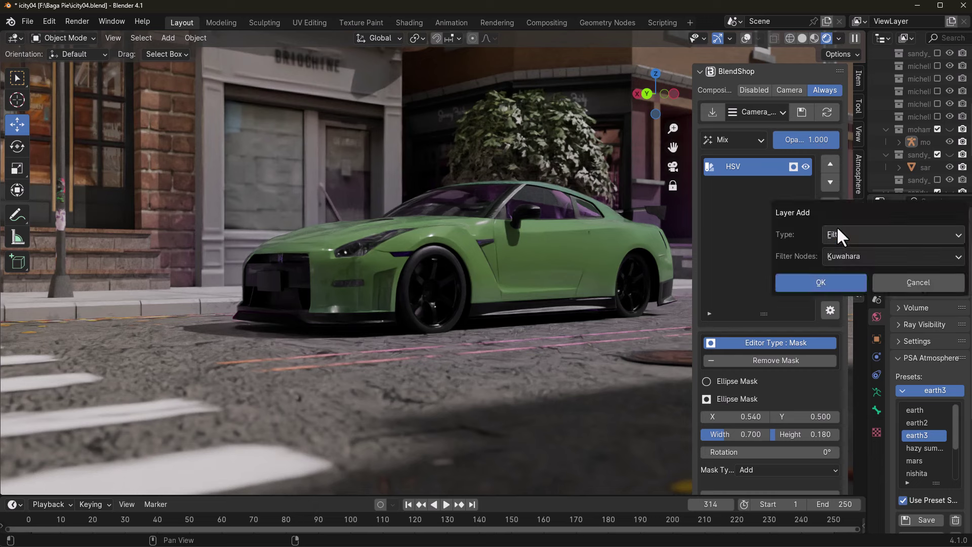
click(855, 250)
click(870, 339)
click(846, 283)
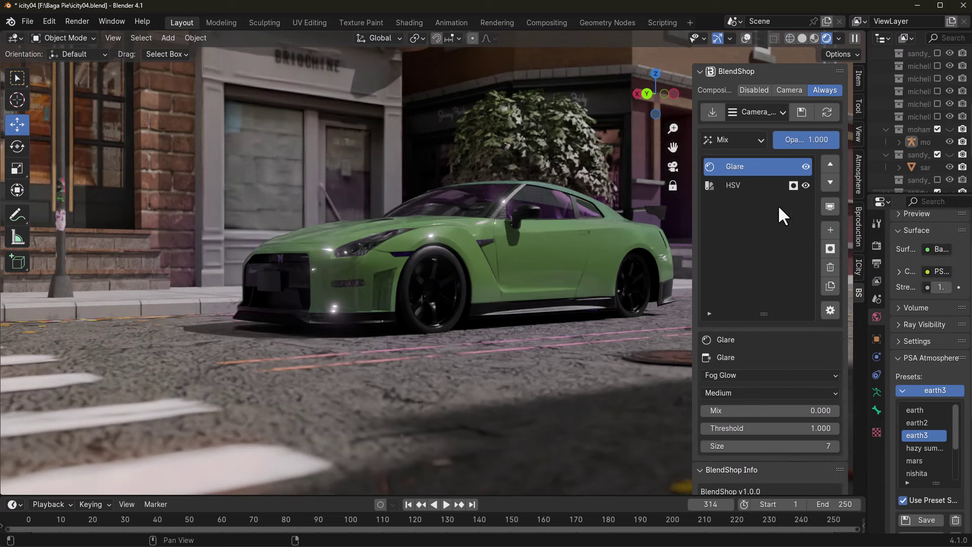
Set the Glare layer's quality to High and its size to 8
scroll(737, 269, down, 5)
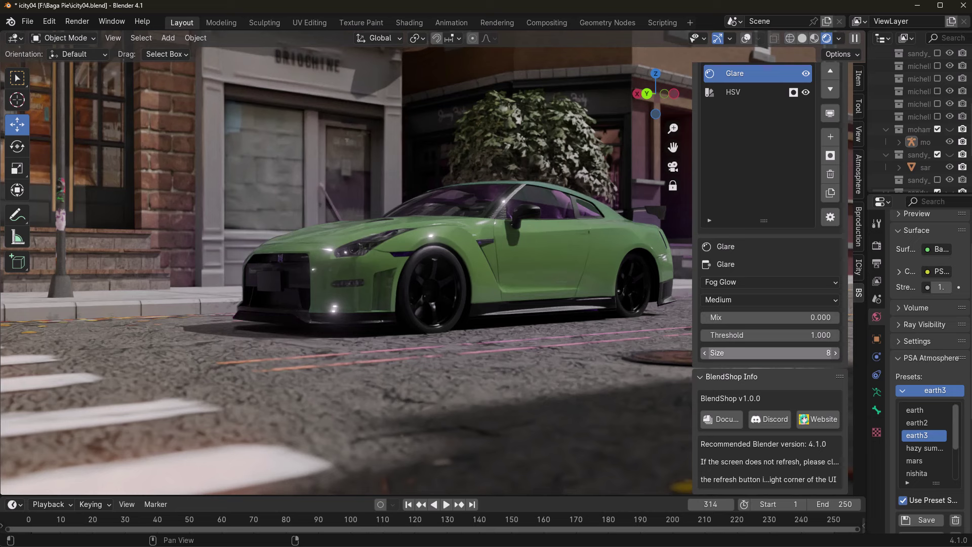
click(773, 300)
click(754, 331)
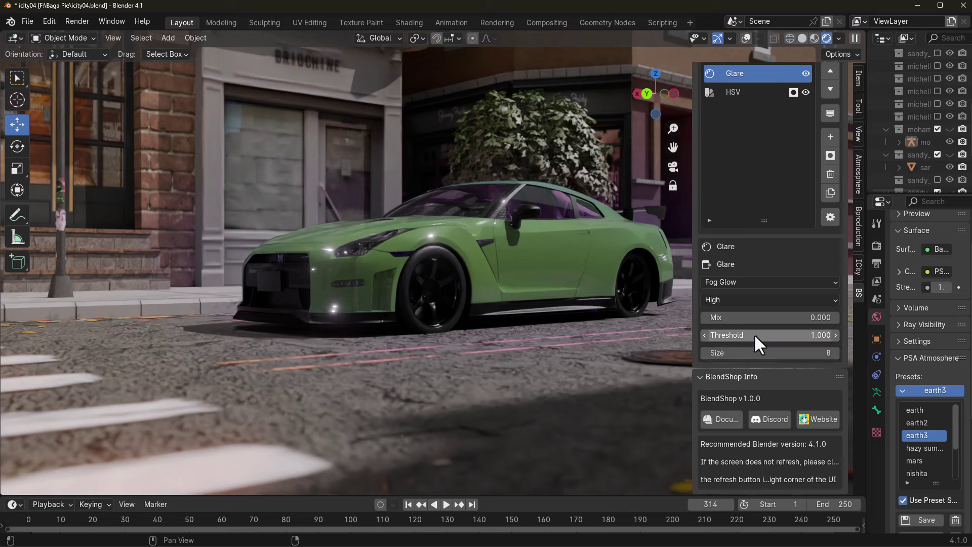
Try the Streaks glare type and change the Glare layer to Simple Star
click(762, 281)
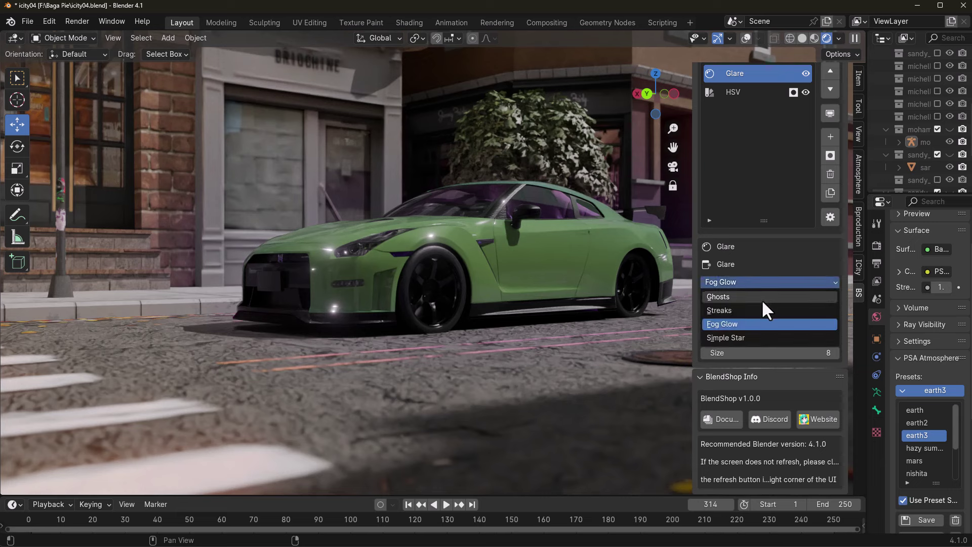
click(760, 309)
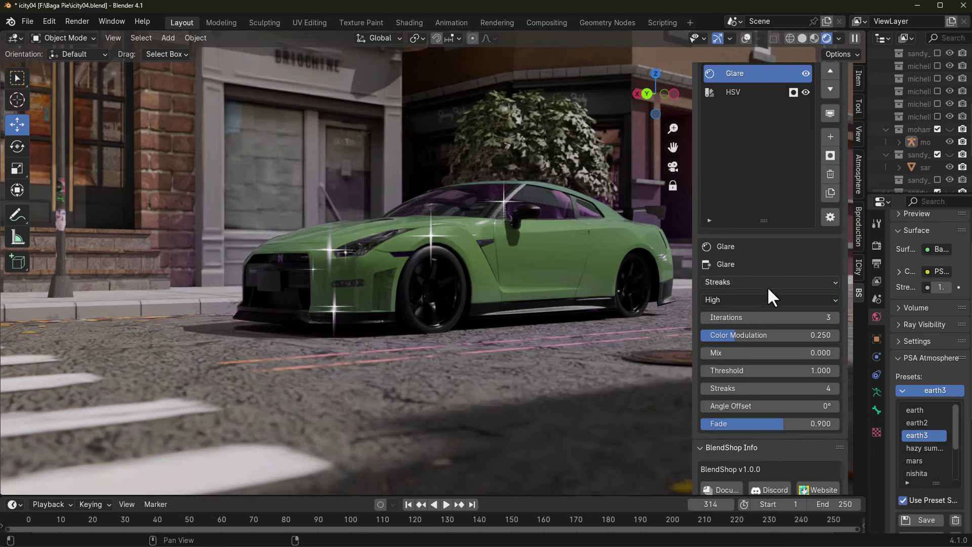
click(767, 284)
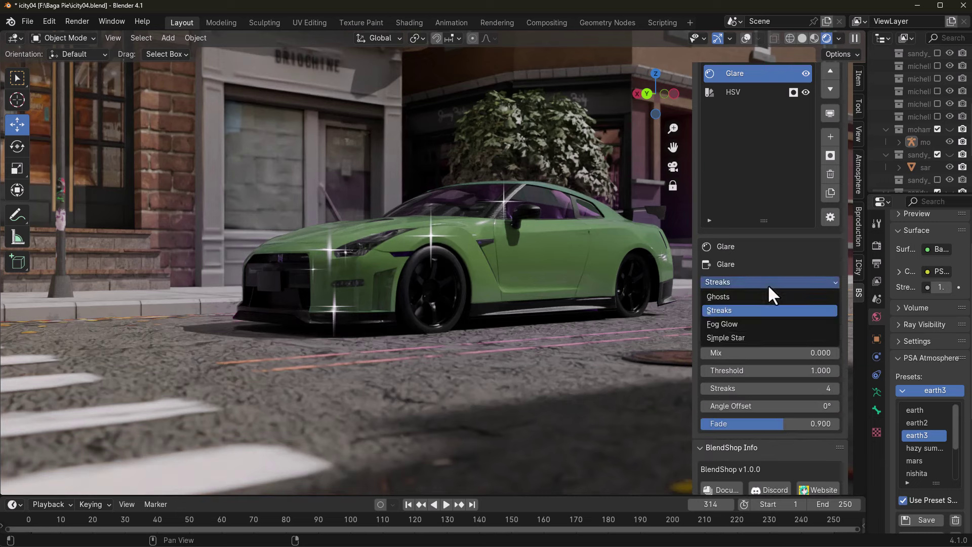
click(769, 336)
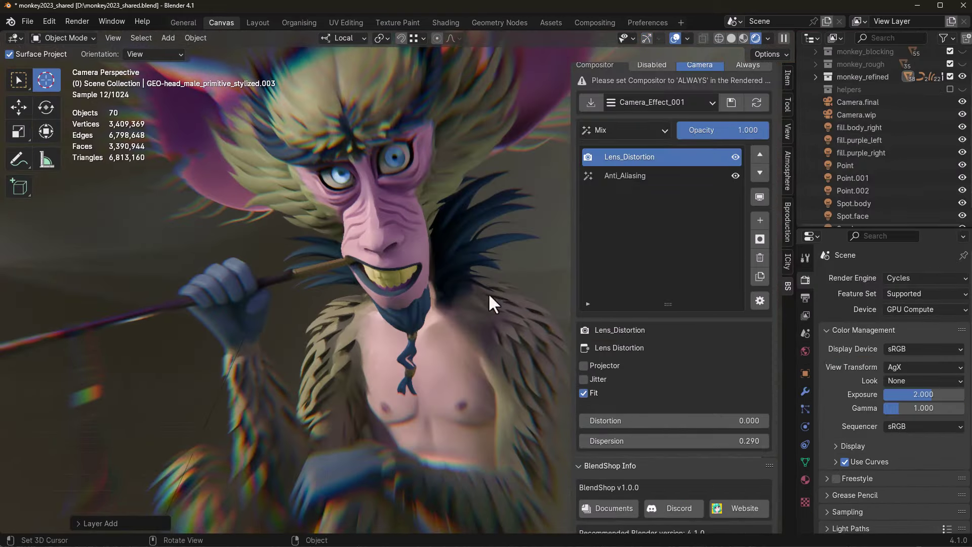
In the monkey scene, add an RGB_Separation effect layer and a Filter layer above Lens_Distortion
click(759, 220)
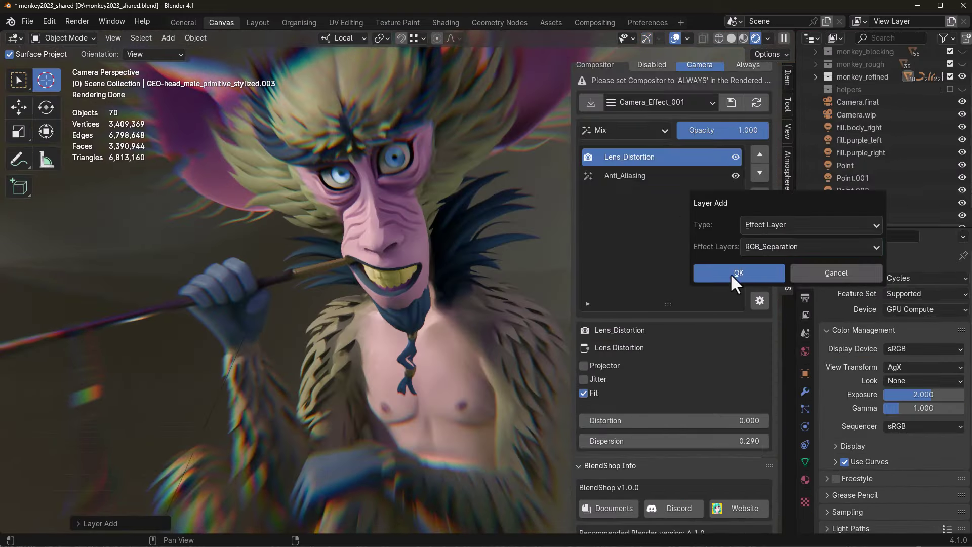
click(735, 278)
click(759, 220)
click(815, 228)
click(815, 249)
click(736, 278)
Add an Exposure layer above the Filter layer with its exposure at 0.500
click(759, 219)
click(814, 228)
click(767, 258)
click(729, 276)
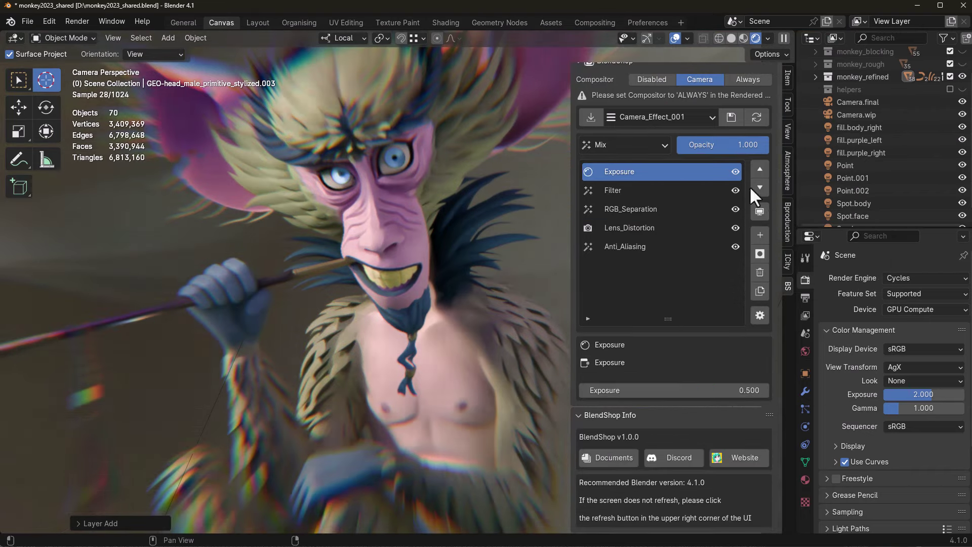
Add a Color_Correction layer with Green disabled and Master Saturation set to 1.350
click(759, 213)
click(810, 264)
click(779, 308)
click(729, 289)
scroll(683, 467, down, 5)
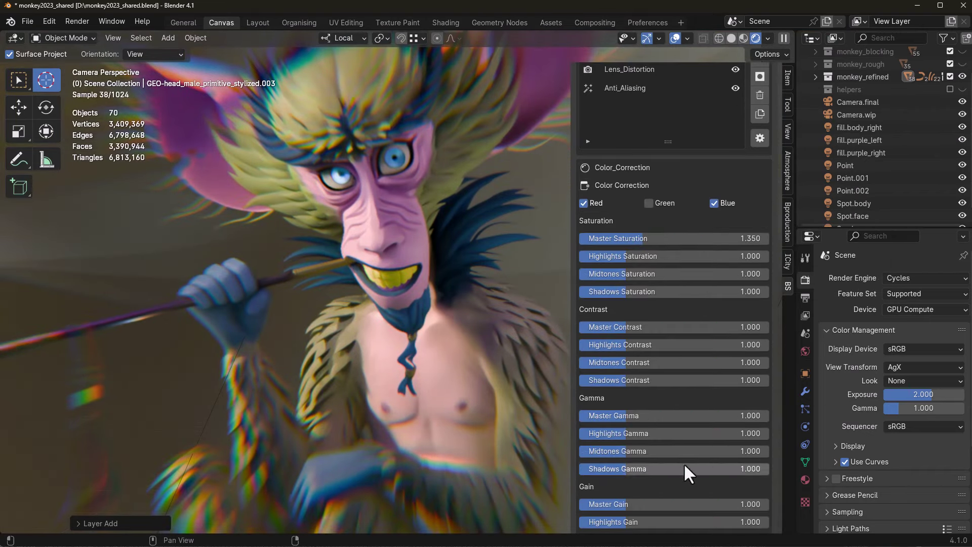
Toggle the monkey scene's camera view and bring the BlendShop layer settings back into display
key(KP_0)
key(KP_0)
click(787, 79)
click(787, 285)
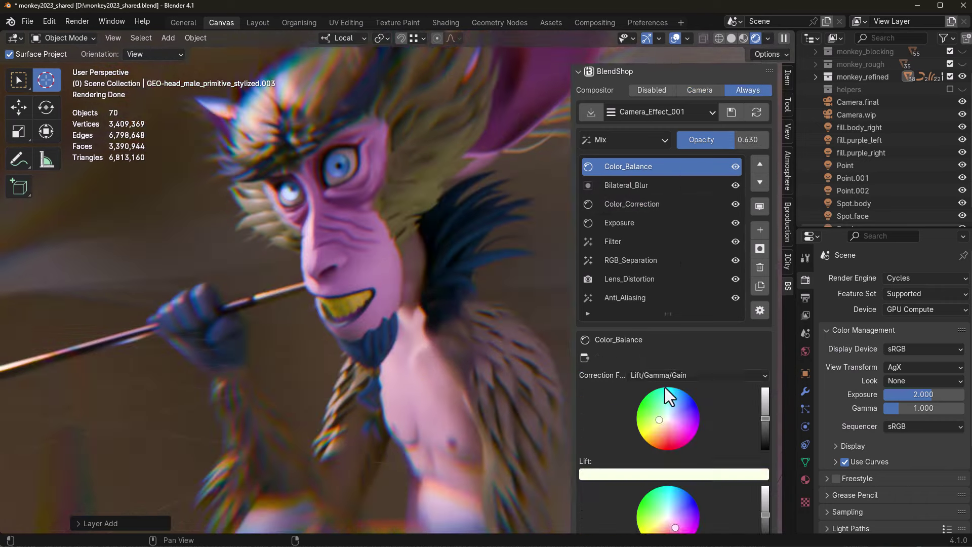
Review the Color_Balance layer's Lift, Gamma and Gain wheels and toggle the Filter layer's visibility off and on
scroll(664, 387, down, 3)
scroll(690, 462, down, 5)
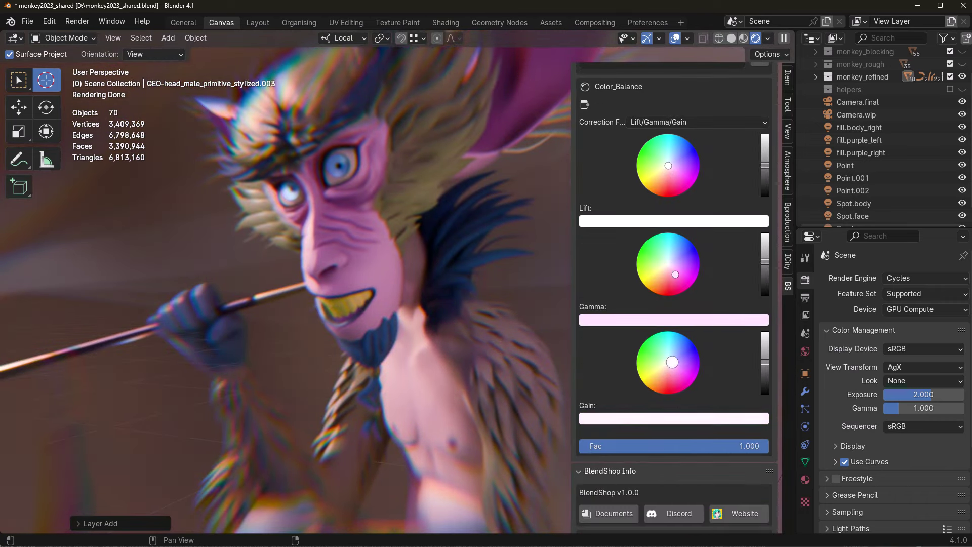
scroll(705, 316, up, 7)
scroll(736, 254, down, 8)
scroll(736, 253, up, 8)
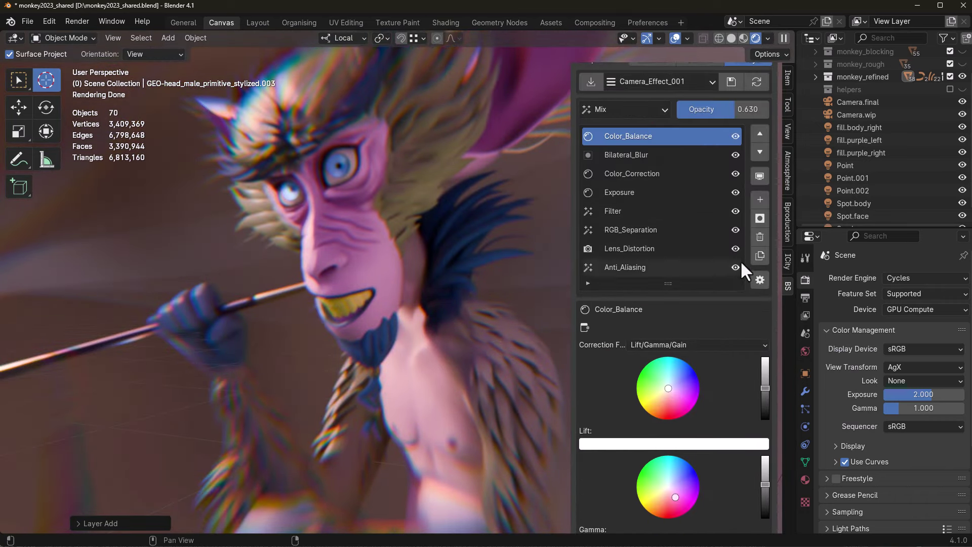
click(734, 242)
click(734, 242)
Save the monkey scene's layer composition as a preset named "Monkey Presets"
click(731, 111)
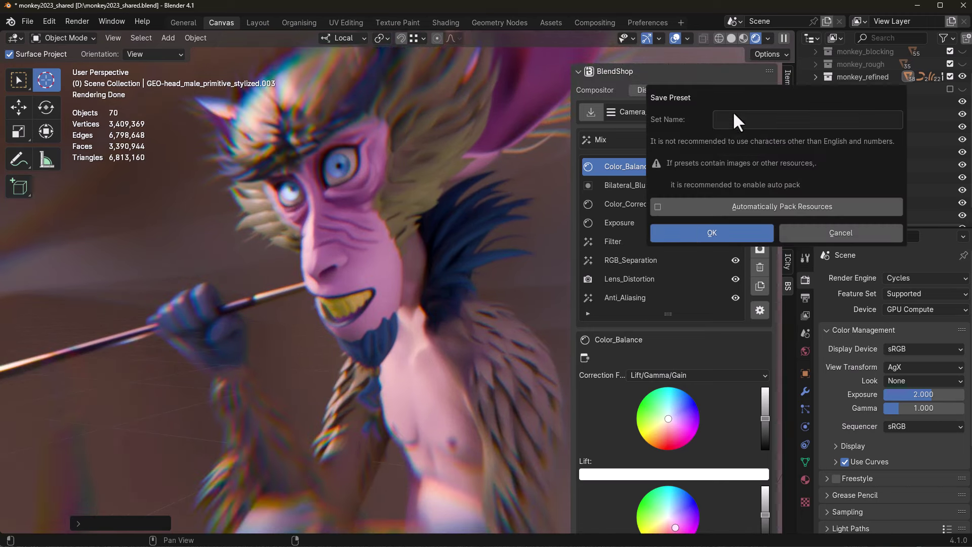
click(733, 112)
text(Monkey Presets)
click(740, 166)
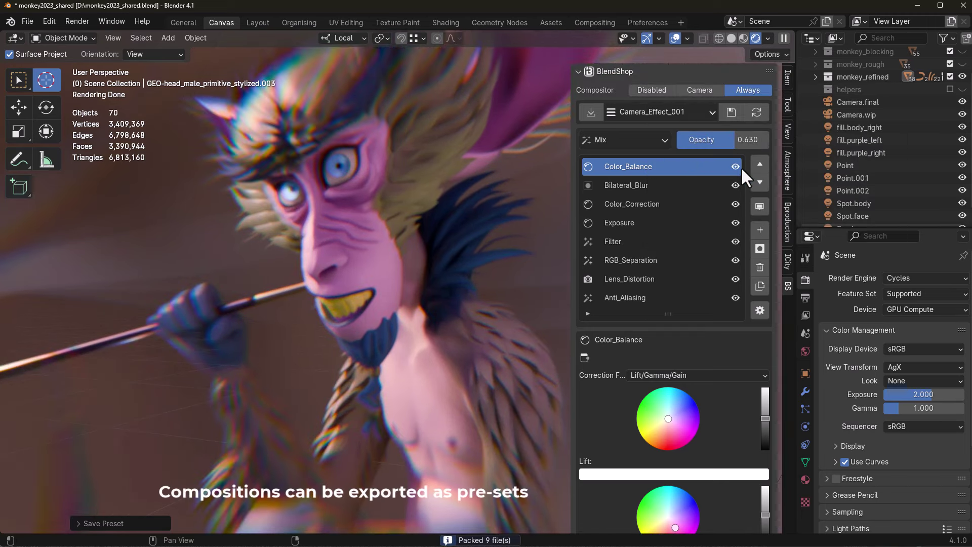
Select Monkey Presets from the saved user presets
click(691, 113)
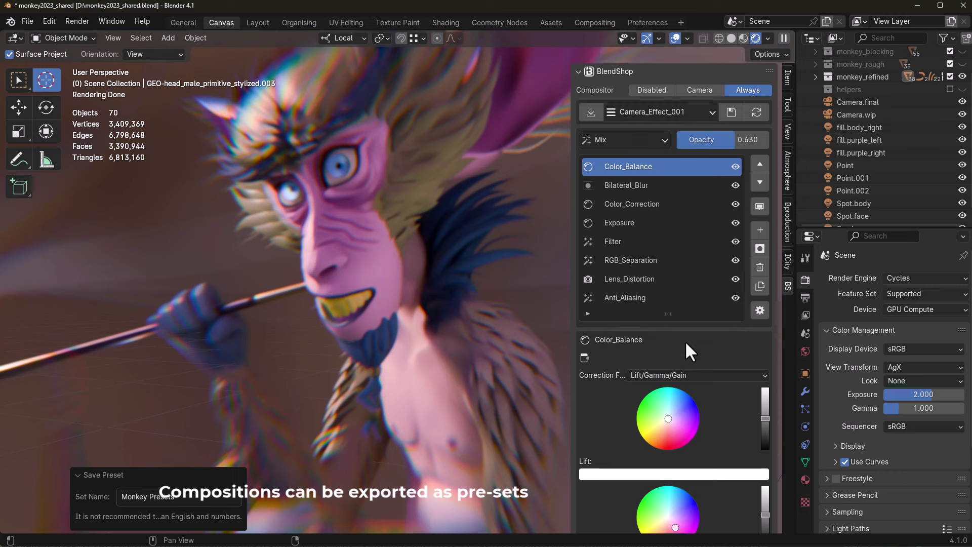
click(759, 310)
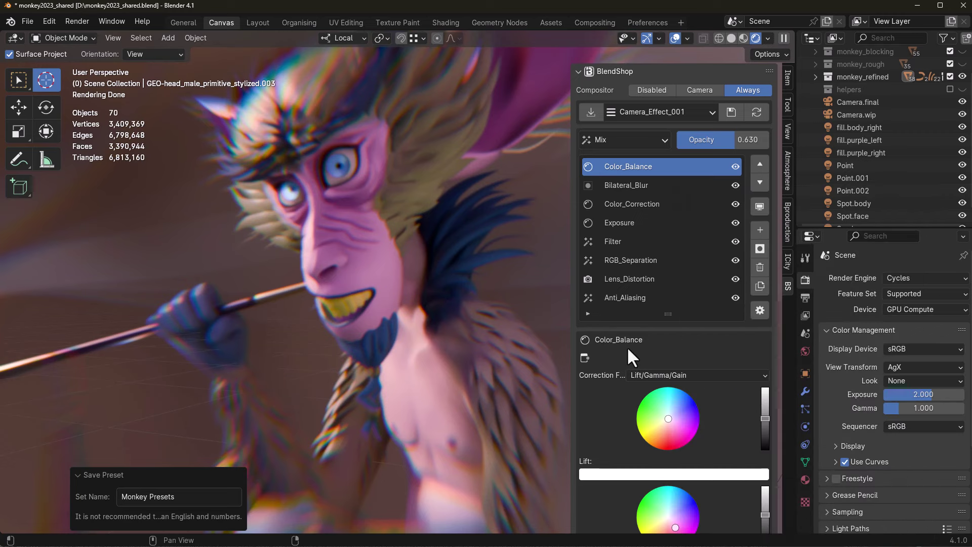
click(704, 111)
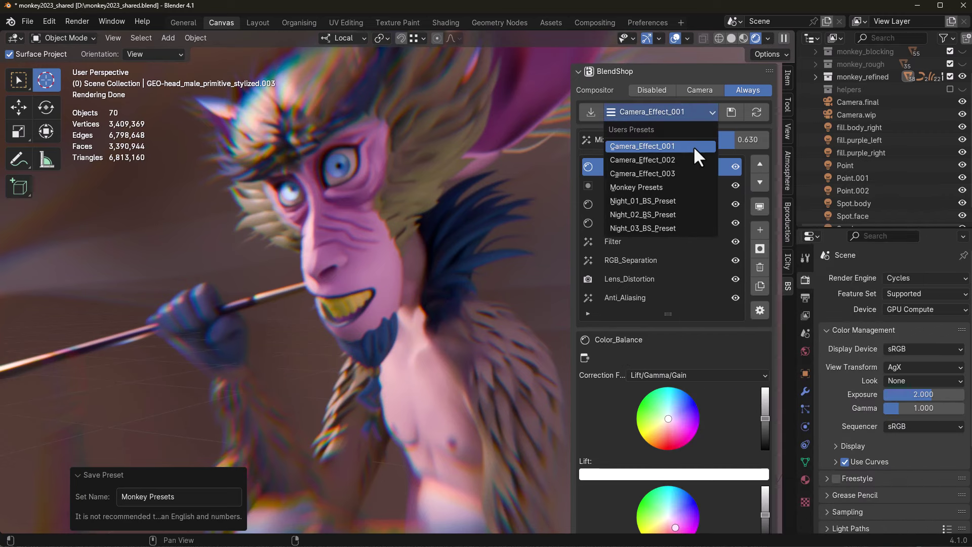
click(672, 188)
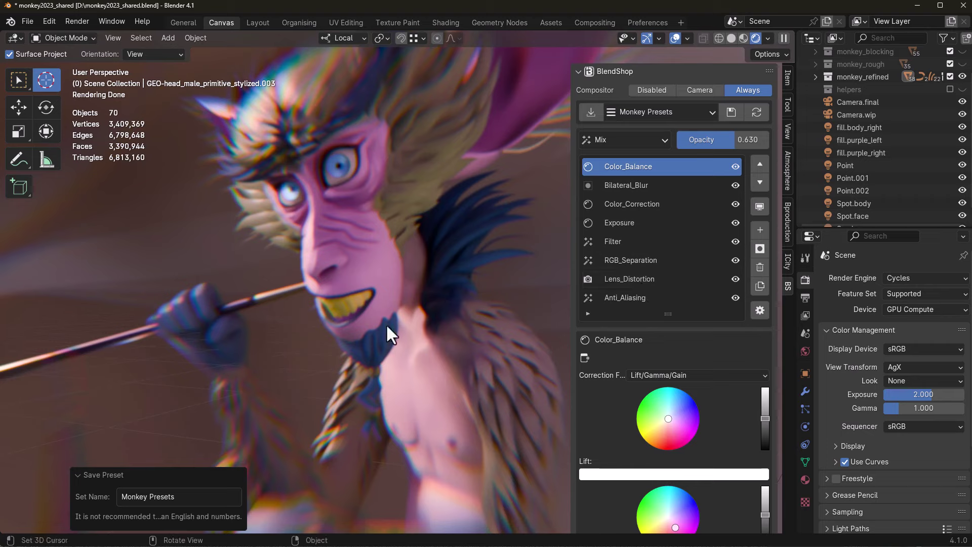
middle_drag(386, 323, 353, 315)
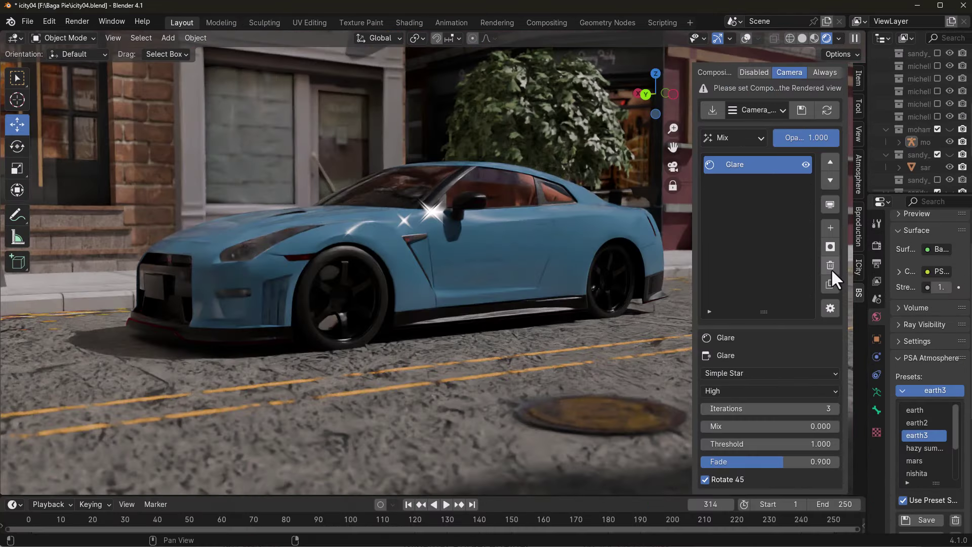
Delete the Glare layer from the street scene with the blue car and apply the Camera_Effect_001 preset
click(830, 264)
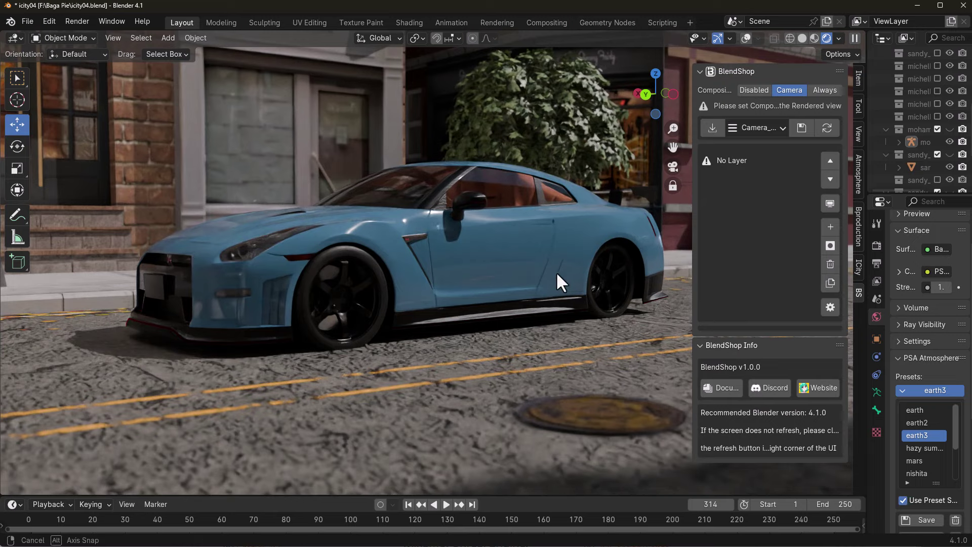
middle_drag(556, 271, 480, 323)
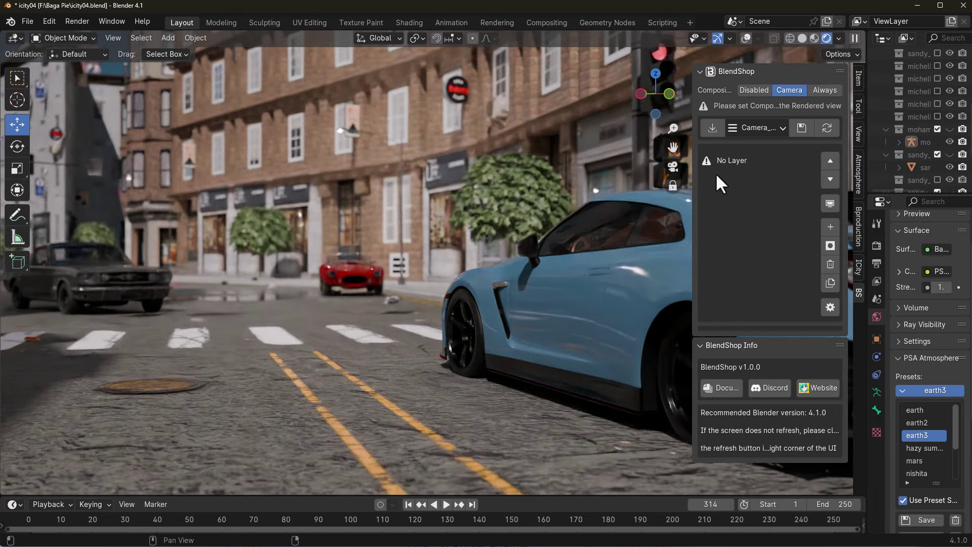
click(773, 128)
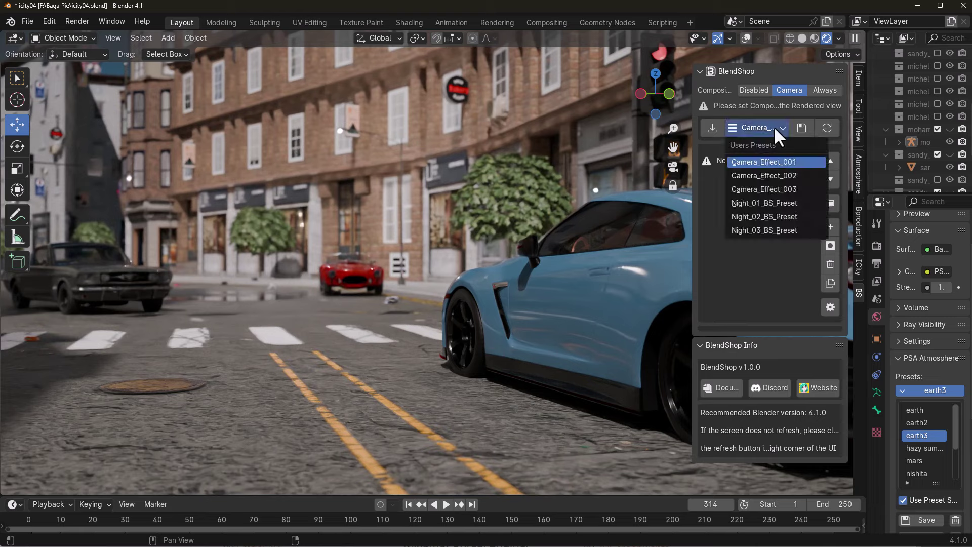
click(760, 160)
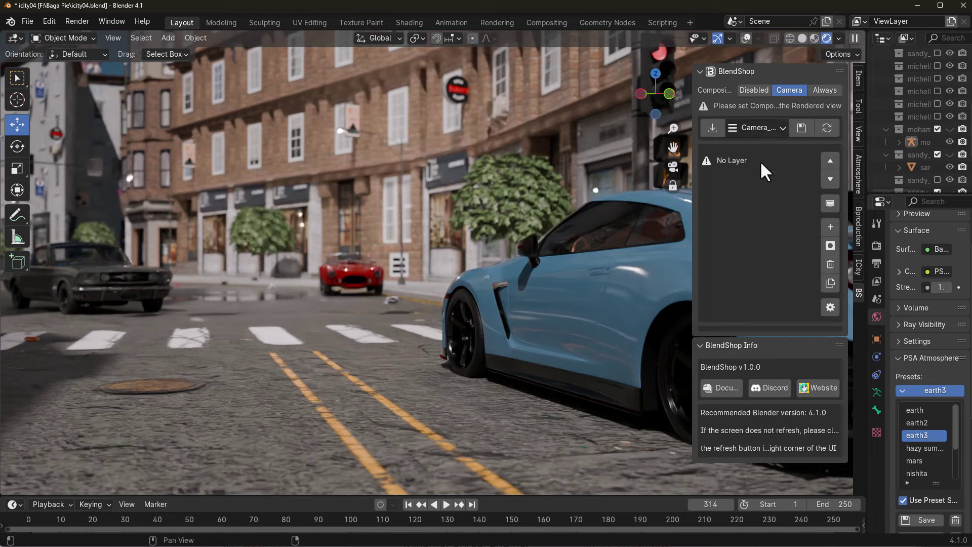
click(709, 130)
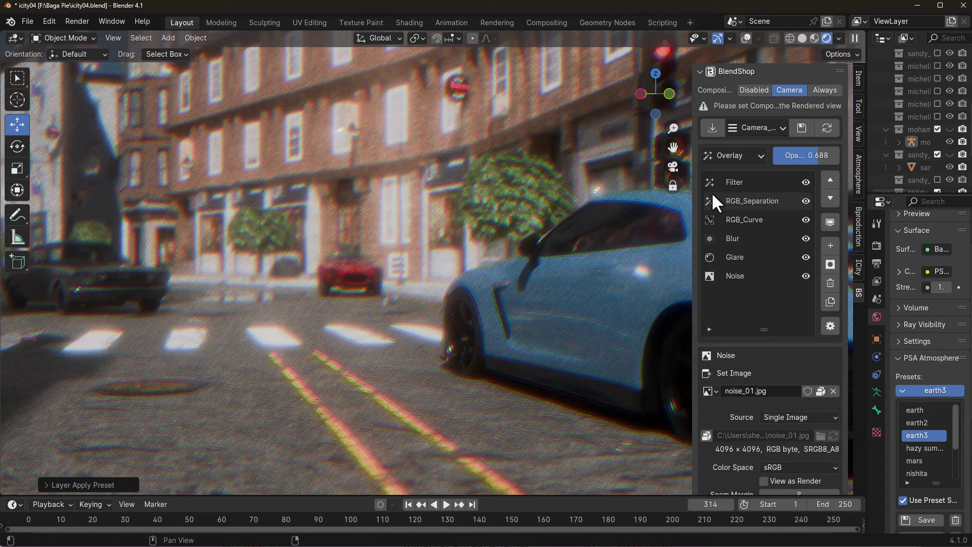
Lower the RGB_Separation layer's Fac to 0.096 in the street scene with the blue car
middle_drag(161, 215, 488, 218)
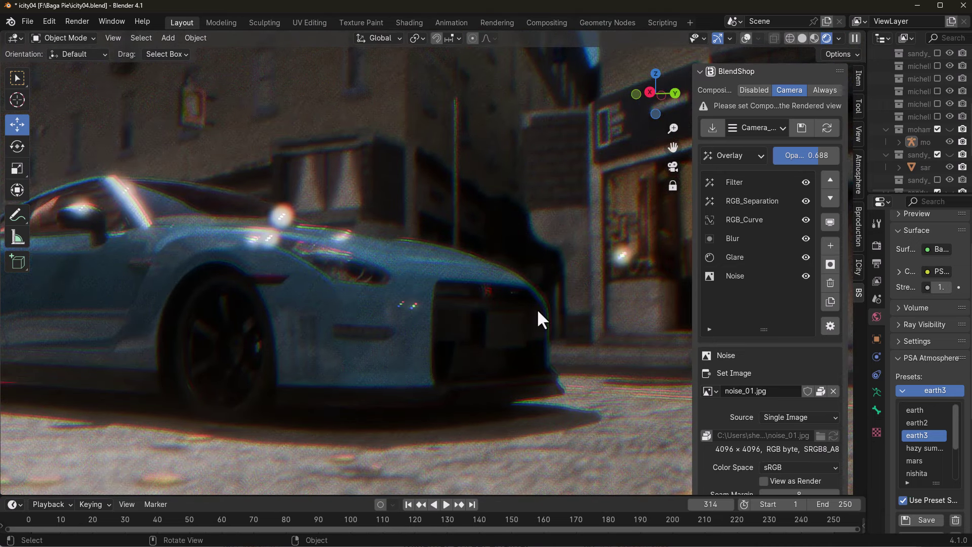
click(751, 201)
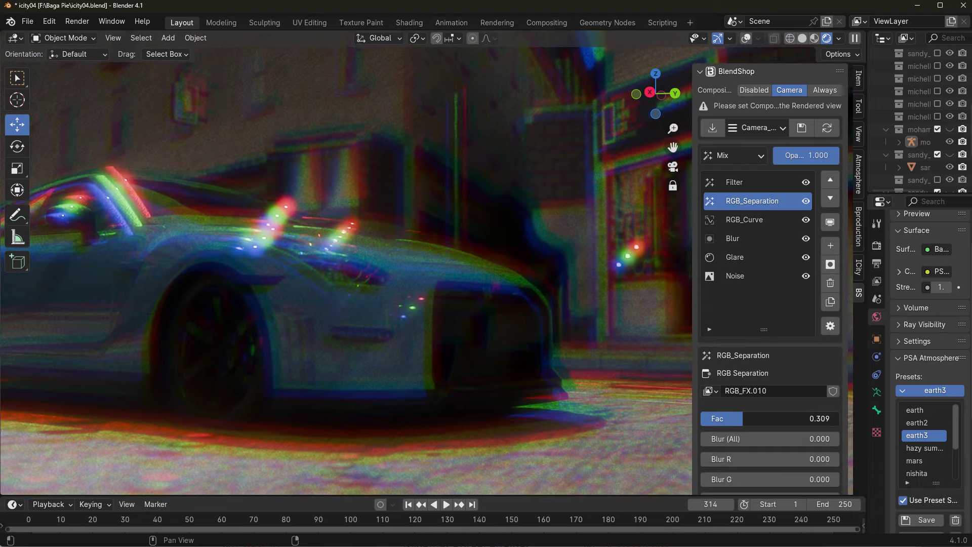
drag(769, 418, 731, 418)
right_click(732, 418)
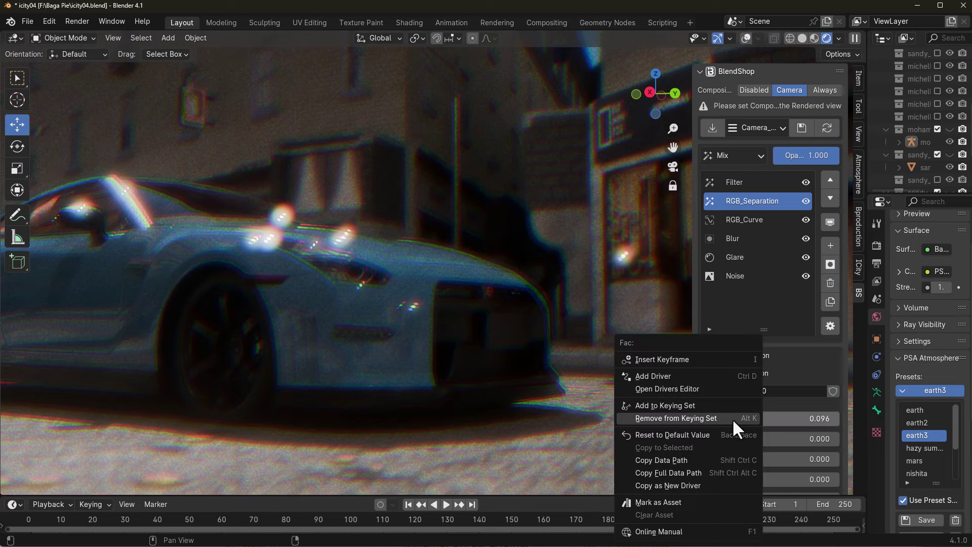
click(794, 369)
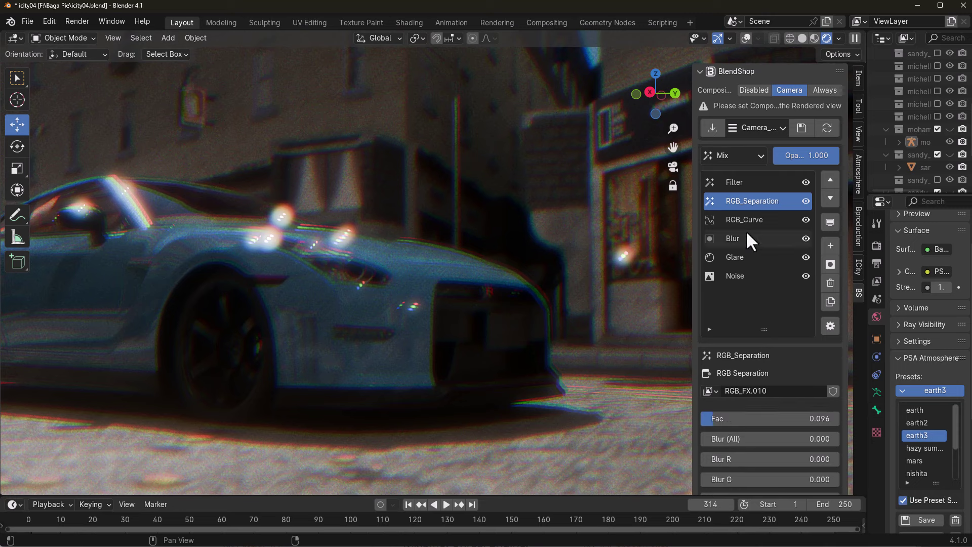
Change the Glare layer's type from Fog Glow to Streaks
click(744, 253)
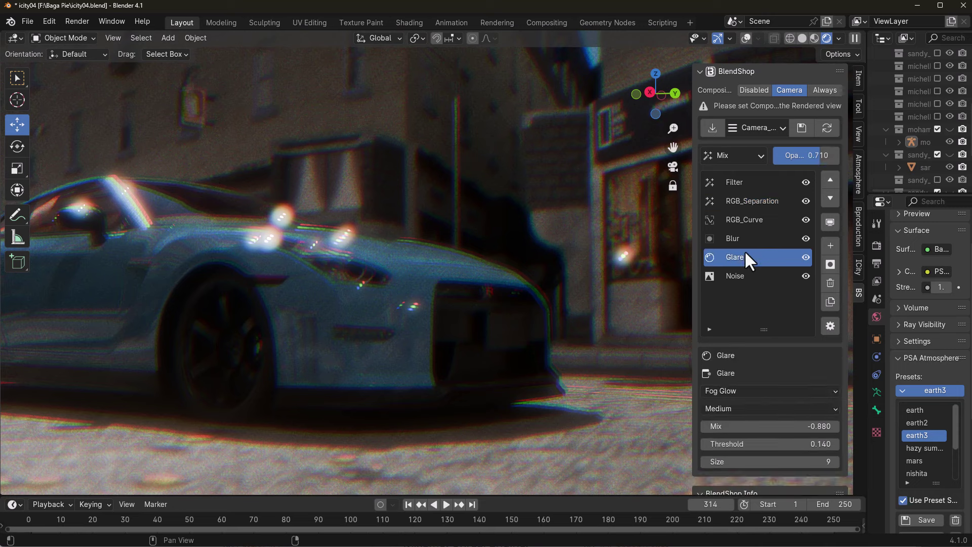
click(770, 391)
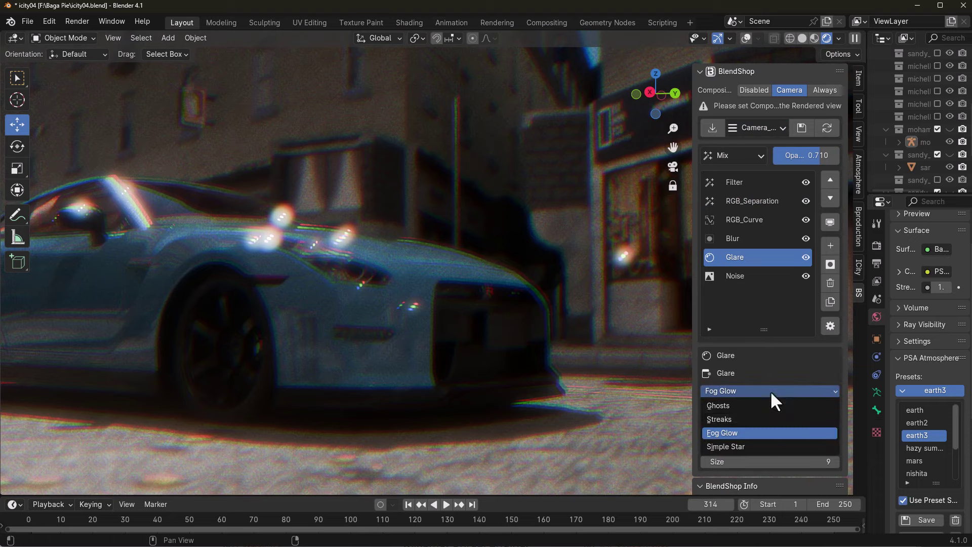
click(734, 415)
middle_drag(390, 288, 600, 182)
Apply the Camera_Effect_002 preset, overwriting the existing layers without being asked again
click(764, 127)
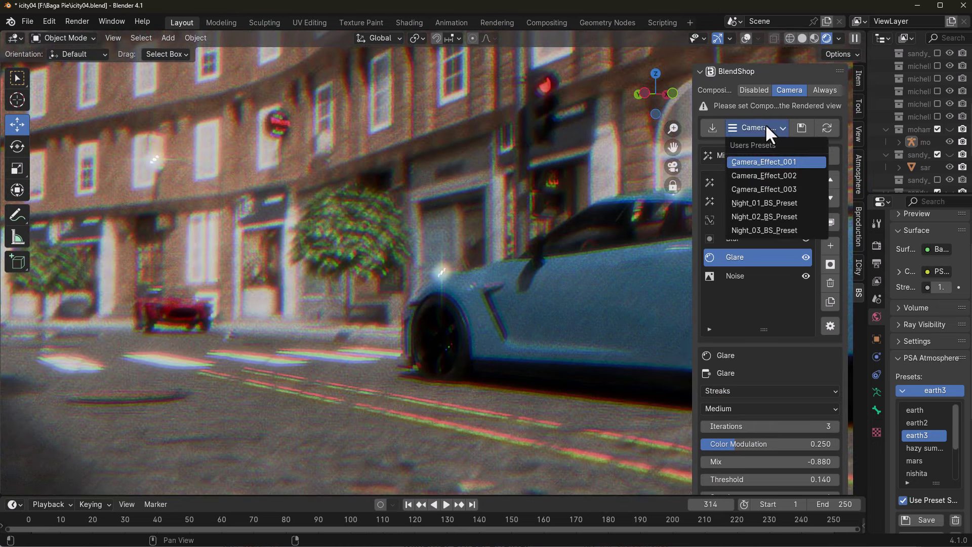
click(746, 176)
click(691, 178)
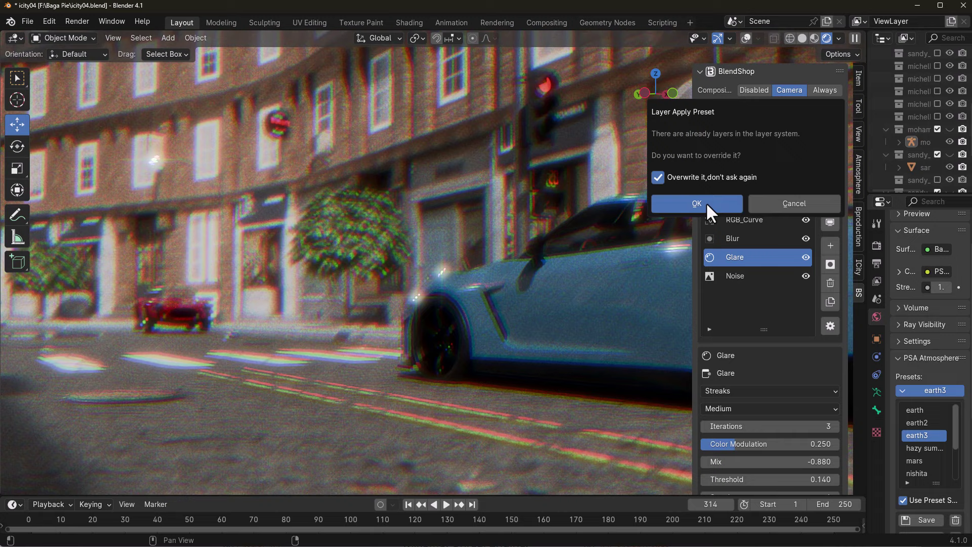
click(696, 203)
middle_drag(607, 263, 551, 320)
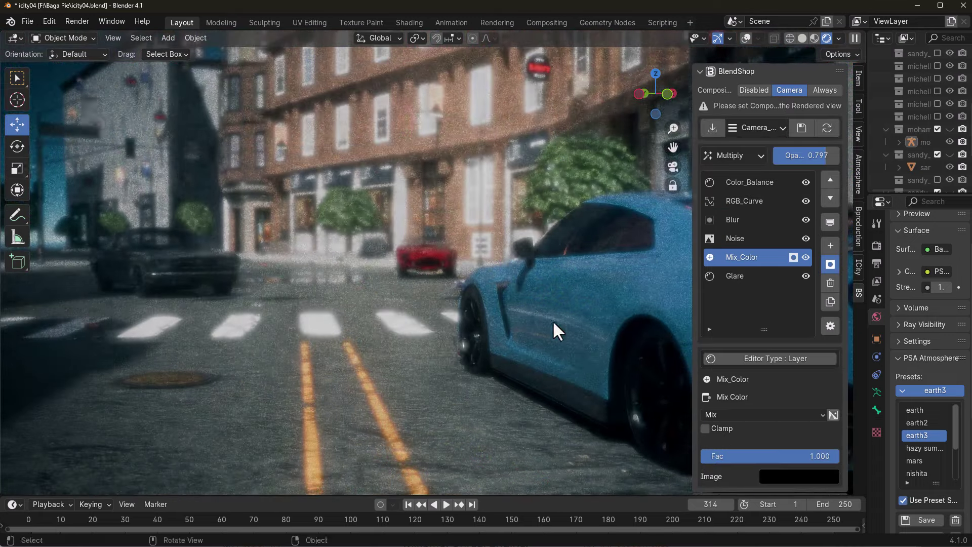
Switch to the Night_01_BS_Preset preset and hide the Blur and Noise layers
click(756, 127)
click(764, 203)
click(804, 219)
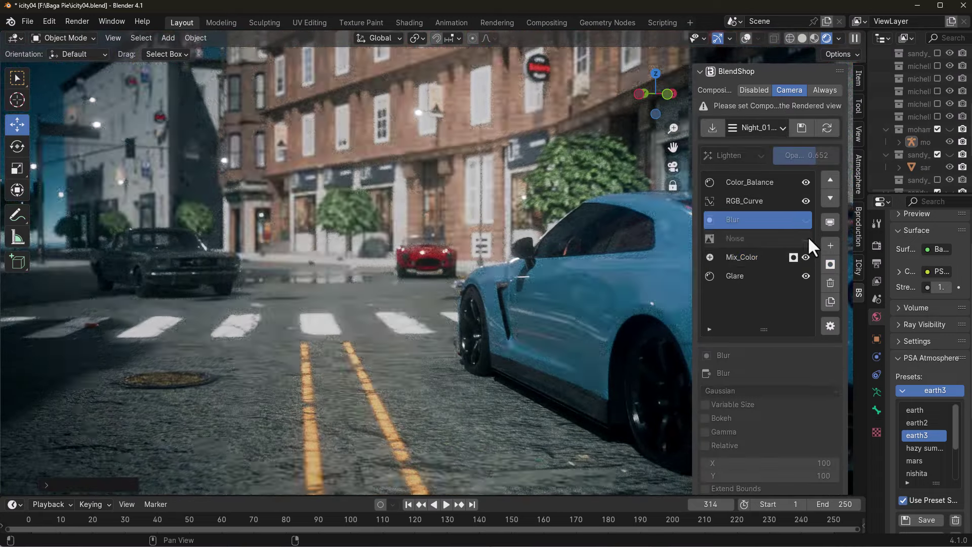
middle_drag(483, 341, 658, 339)
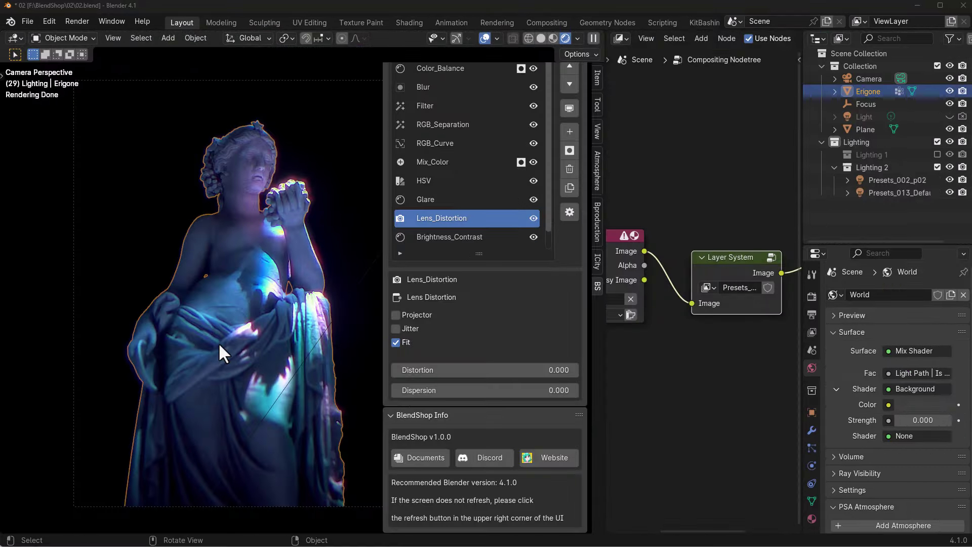
Set the Glare layer's Mix to -0.650 in the statue scene
middle_drag(294, 293, 313, 311)
key(KP_0)
middle_drag(730, 358, 691, 416)
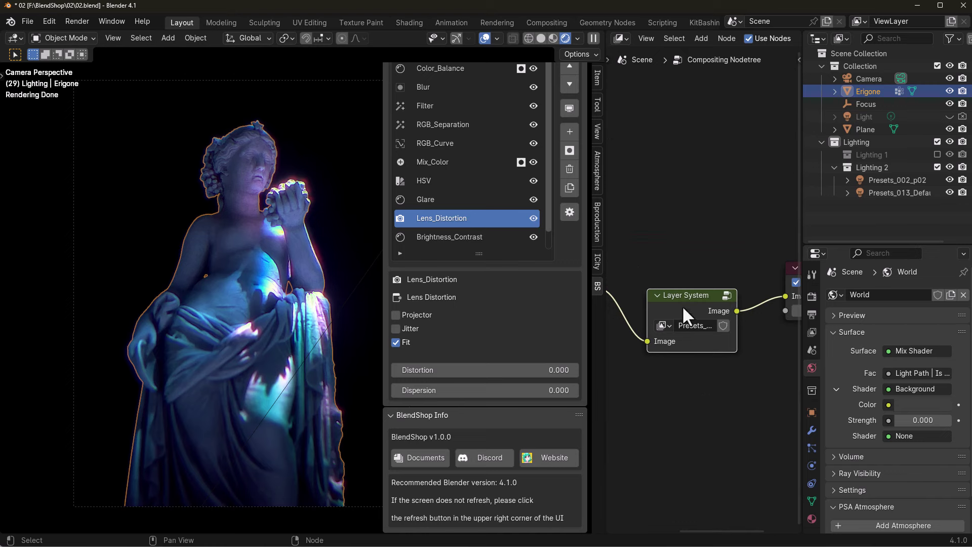
scroll(680, 296, down, 2)
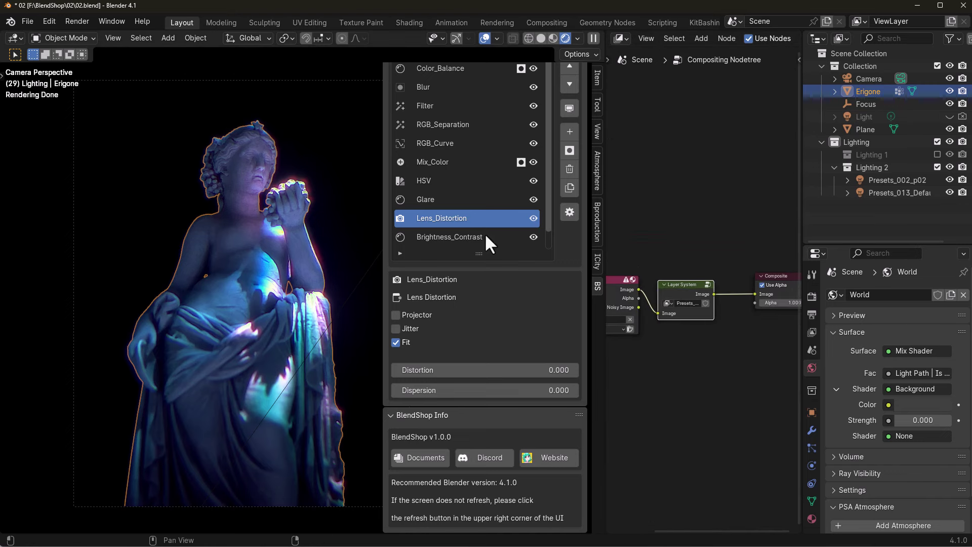
click(472, 200)
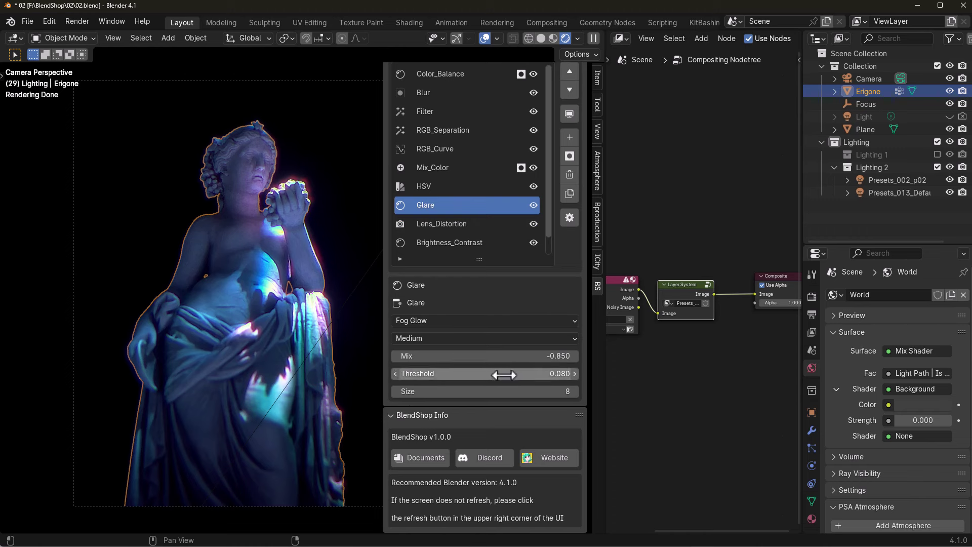
drag(501, 356, 470, 356)
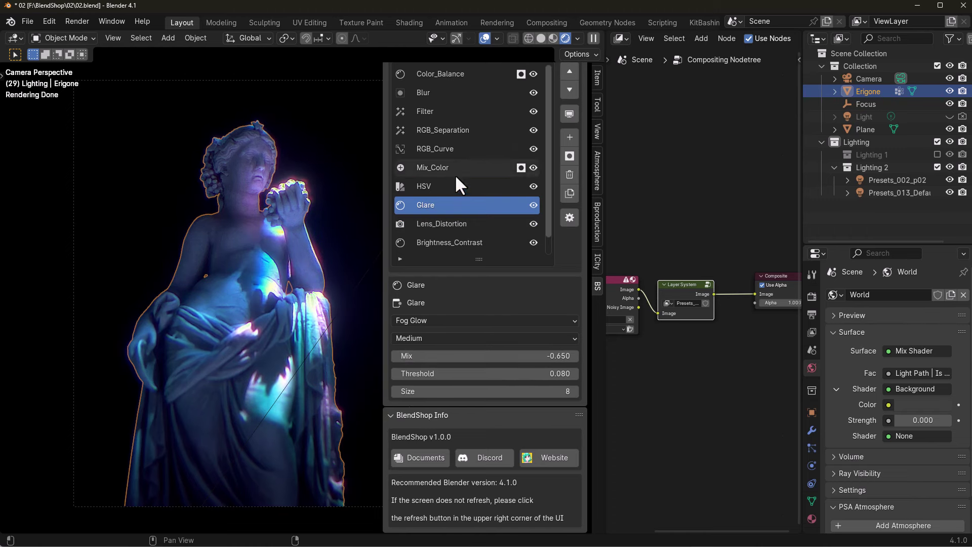
Shift the Color_Balance layer's Gamma toward pink and its Gain toward violet-blue
click(438, 94)
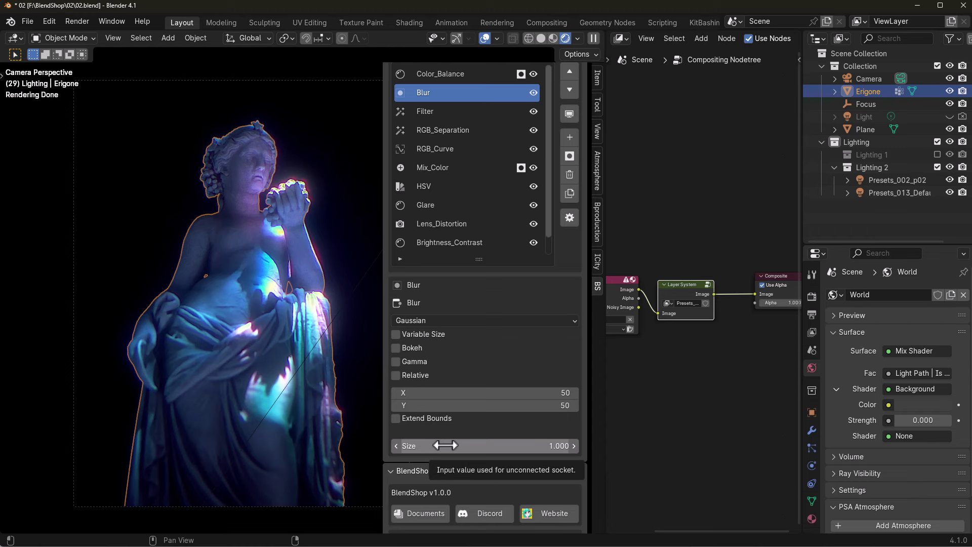
scroll(452, 275, up, 4)
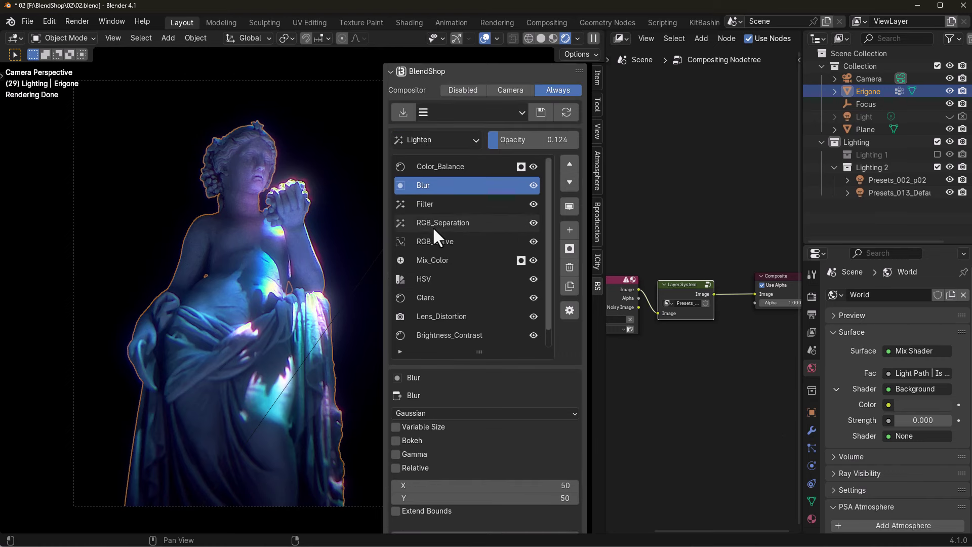
click(433, 167)
scroll(529, 387, down, 3)
click(465, 408)
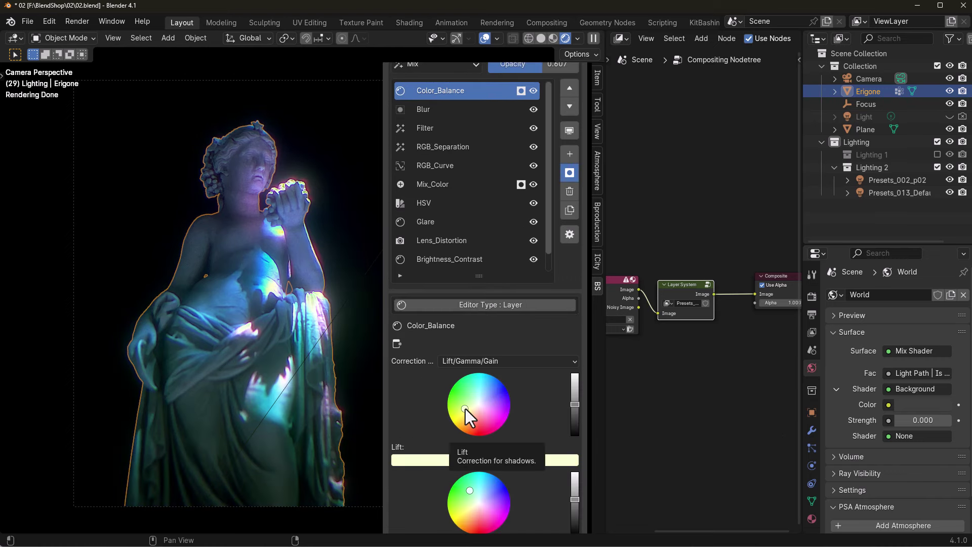
scroll(466, 408, down, 4)
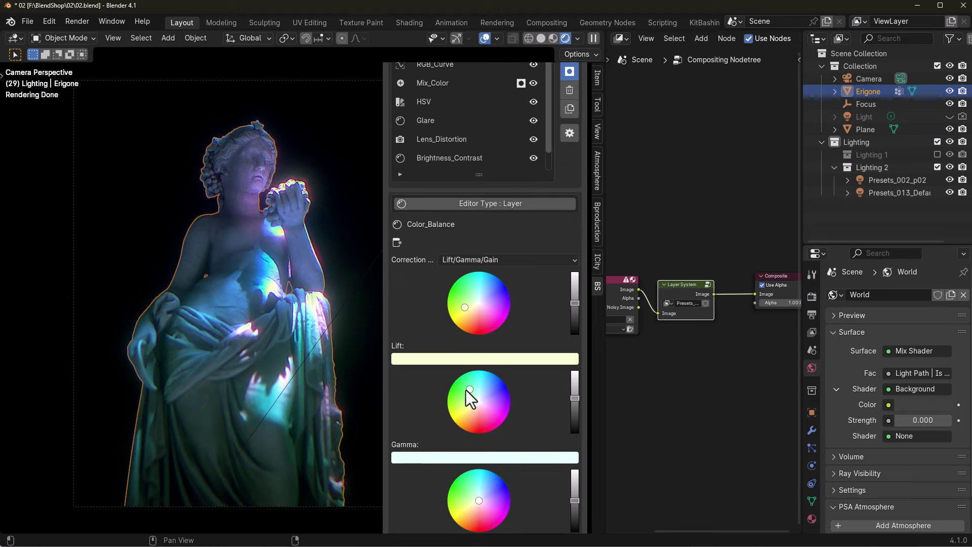
drag(465, 408, 495, 418)
scroll(494, 419, down, 5)
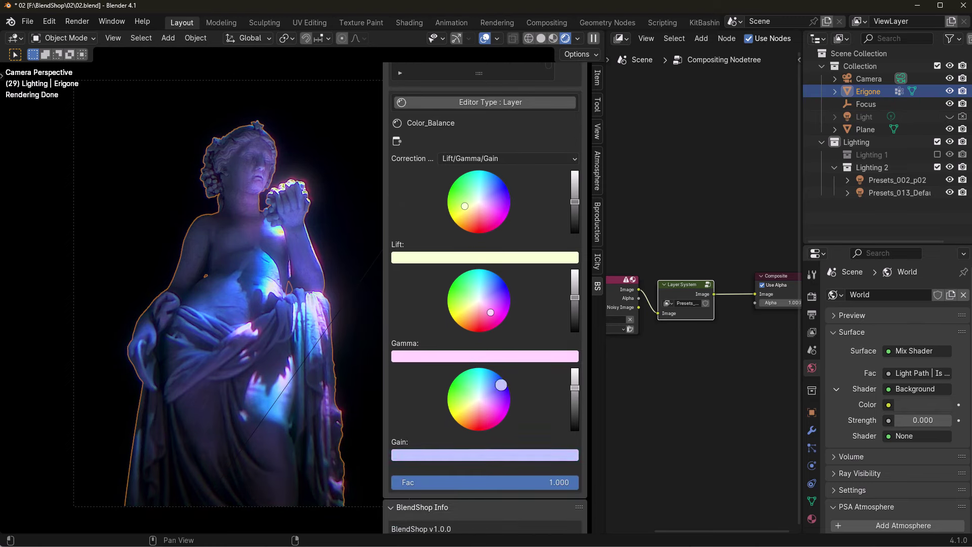
Inspect the settings of the Glare and Filter layers in the statue's layer stack
scroll(471, 314, up, 12)
click(468, 298)
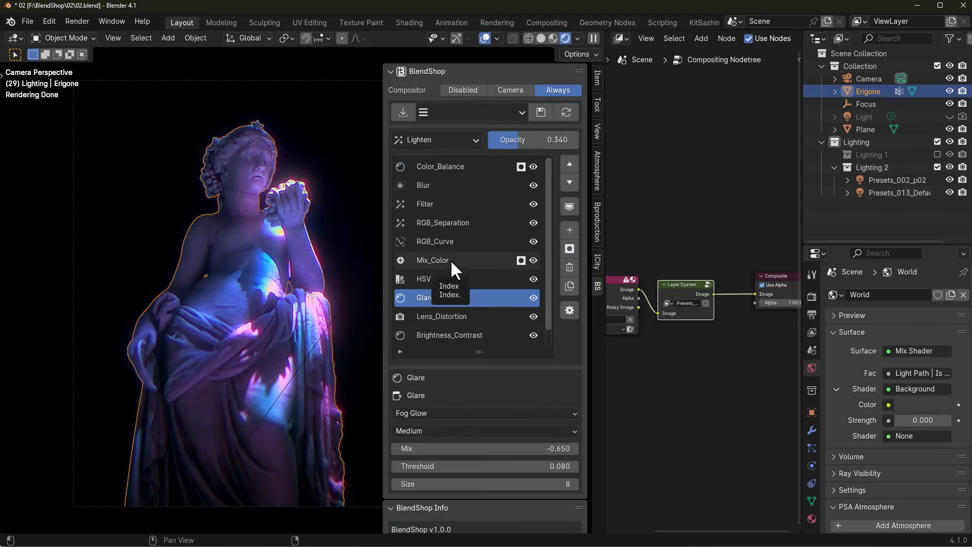
click(445, 204)
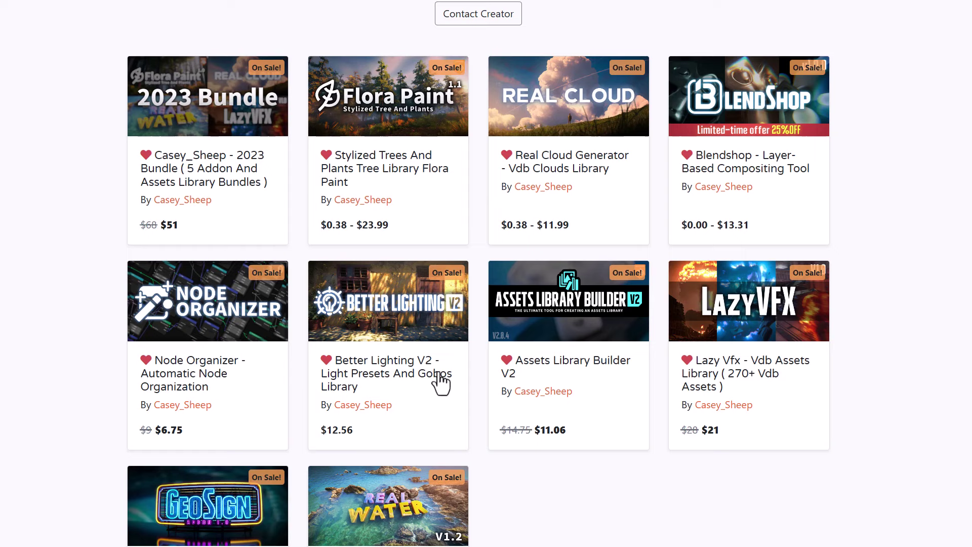
Browse the add-on creator's product listings in the web browser, including the Assets Library Builder V2 demonstration
scroll(304, 455, down, 2)
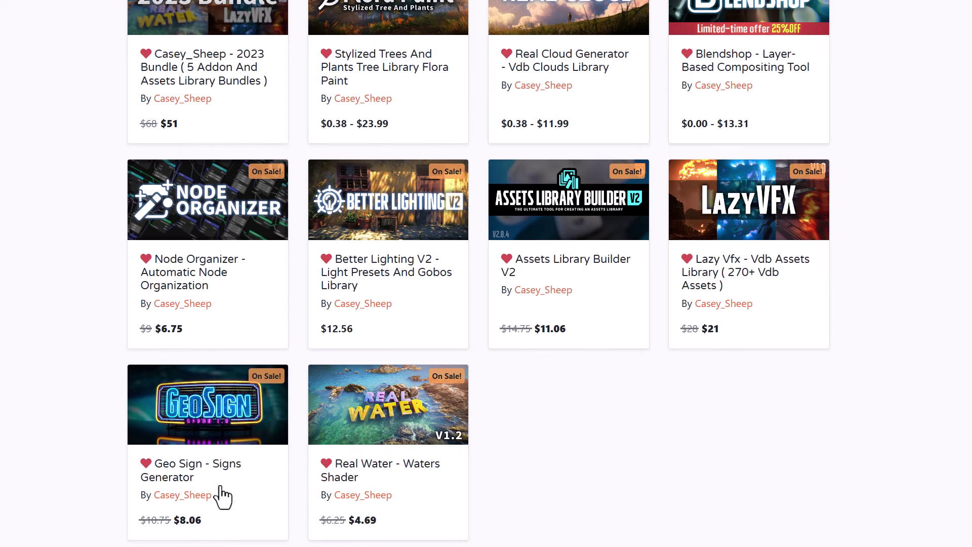
scroll(405, 483, up, 2)
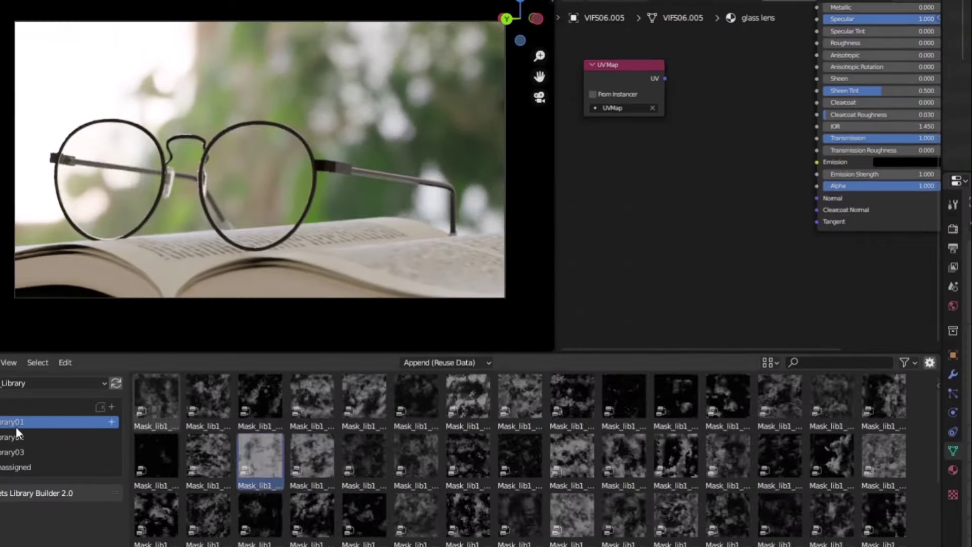
click(17, 437)
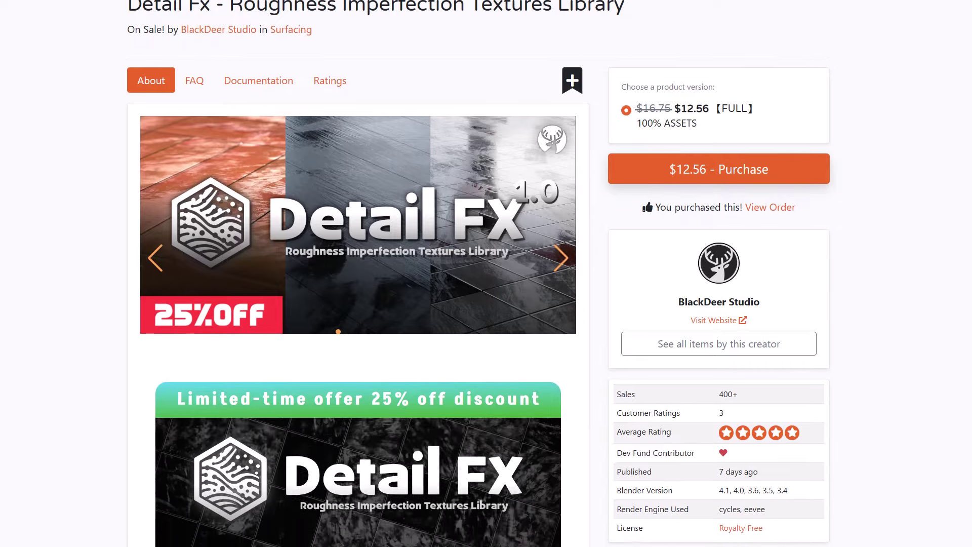
Read through the Detail Fx and Explode Fx product pages
scroll(478, 274, down, 3)
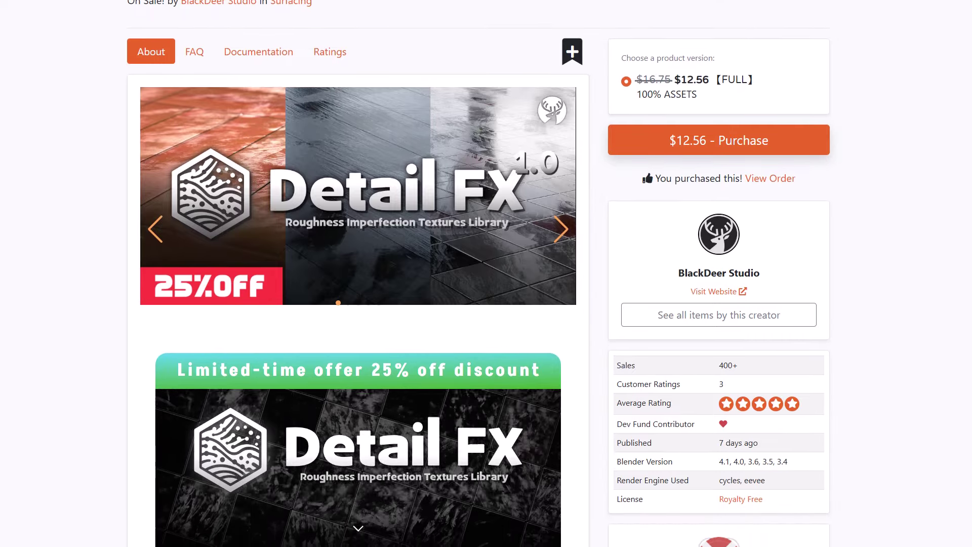
scroll(478, 273, down, 5)
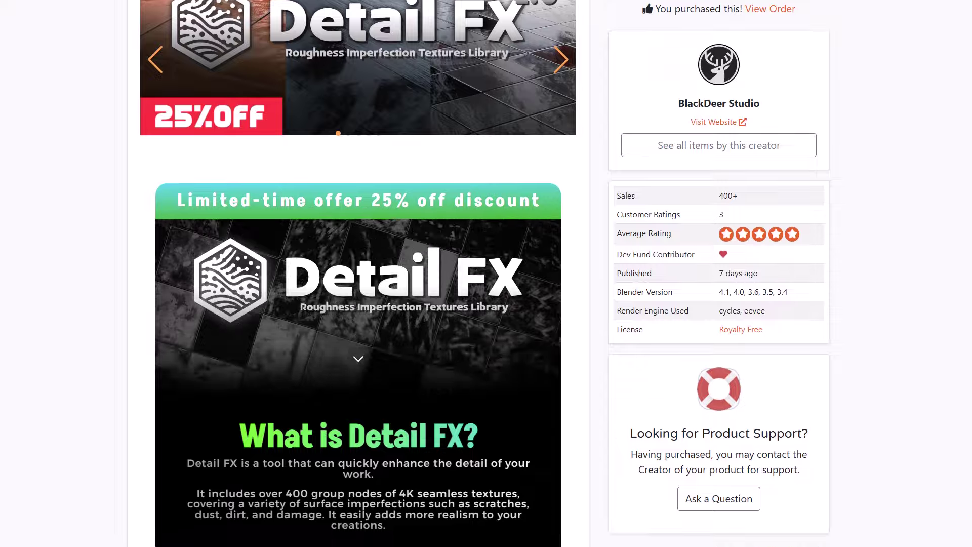
scroll(478, 273, down, 2)
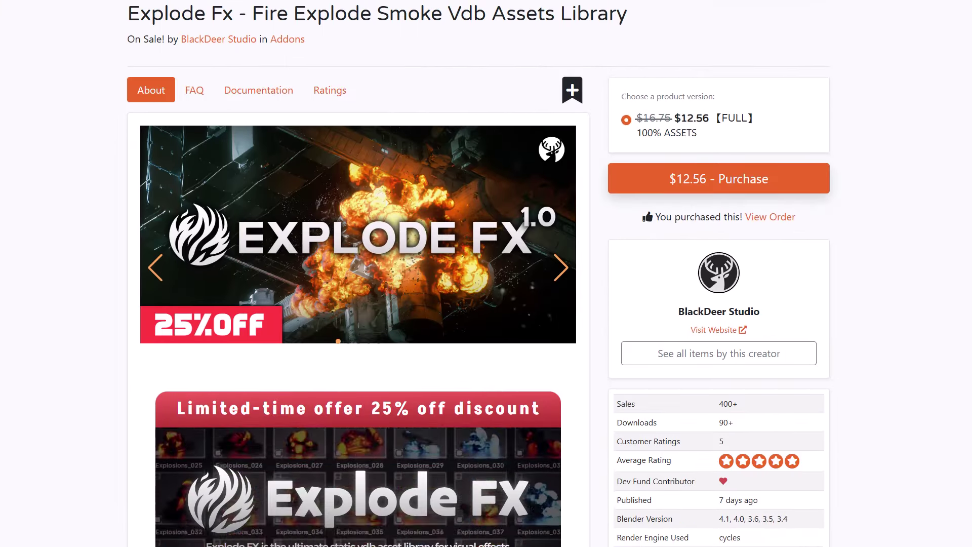
scroll(478, 274, down, 2)
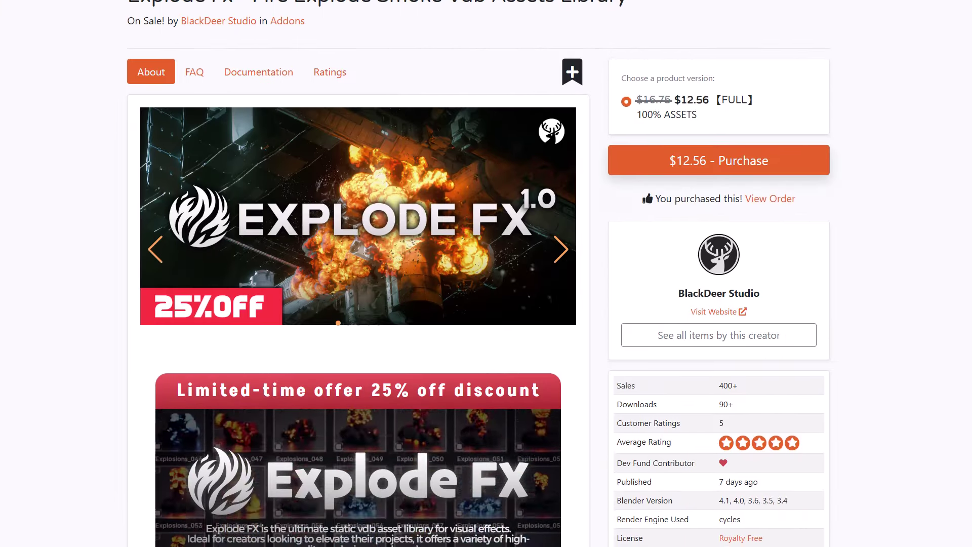
scroll(478, 273, down, 5)
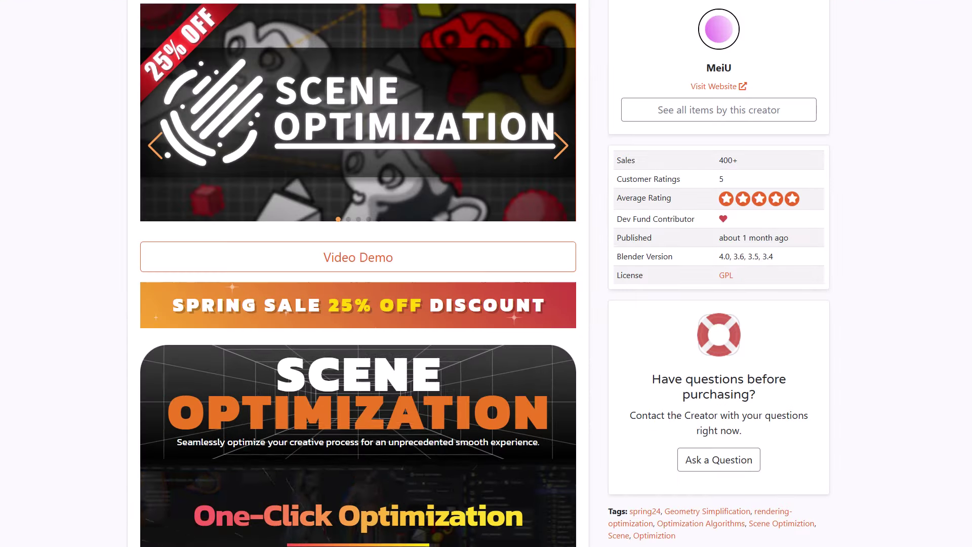
Read through the Scene Optimization product page down to its One-Click Optimization description
scroll(358, 273, down, 2)
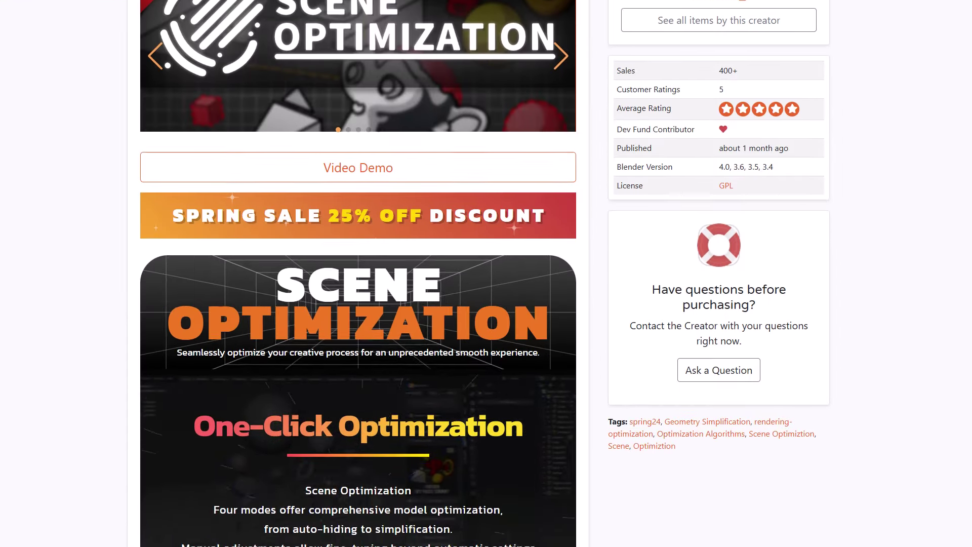
scroll(359, 273, down, 3)
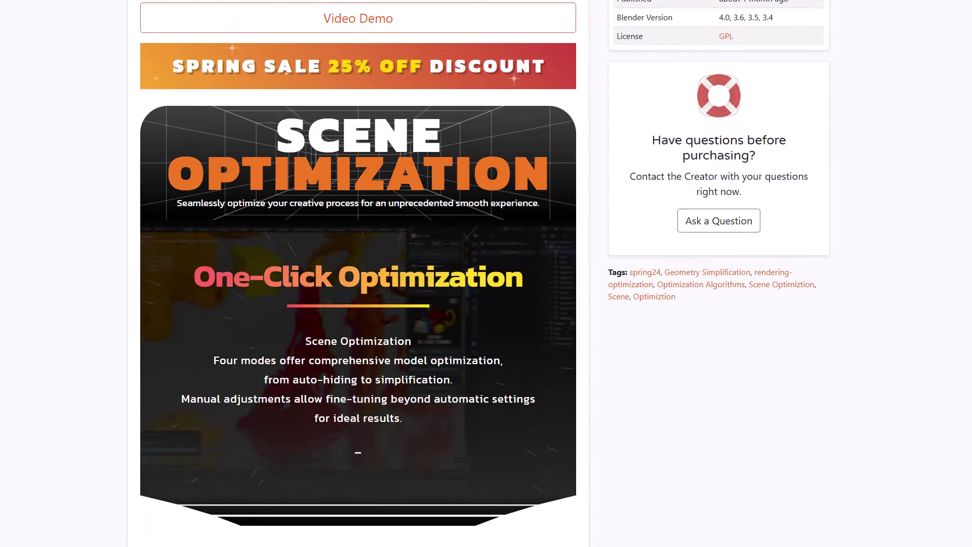
scroll(358, 273, down, 1)
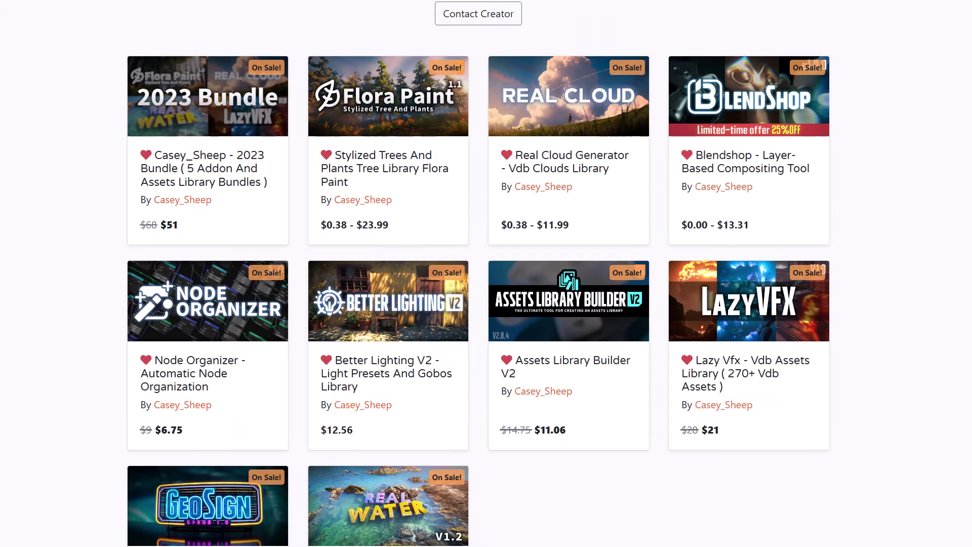